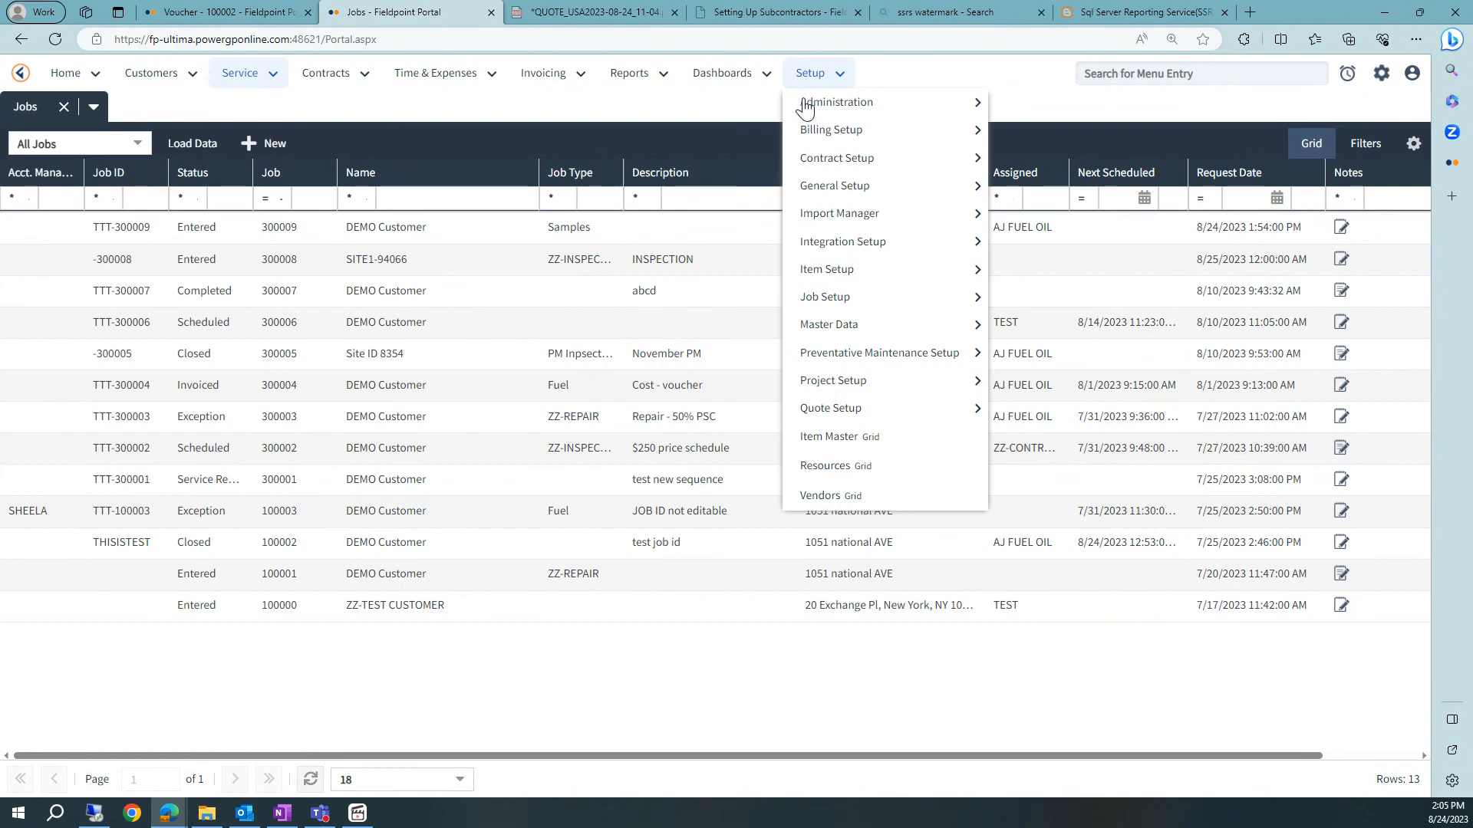
- Open the AJ FUEL OIL vendor record and review its Voucher Time, Voucher Items and Voucher Expenses options
mouse_move(808, 88)
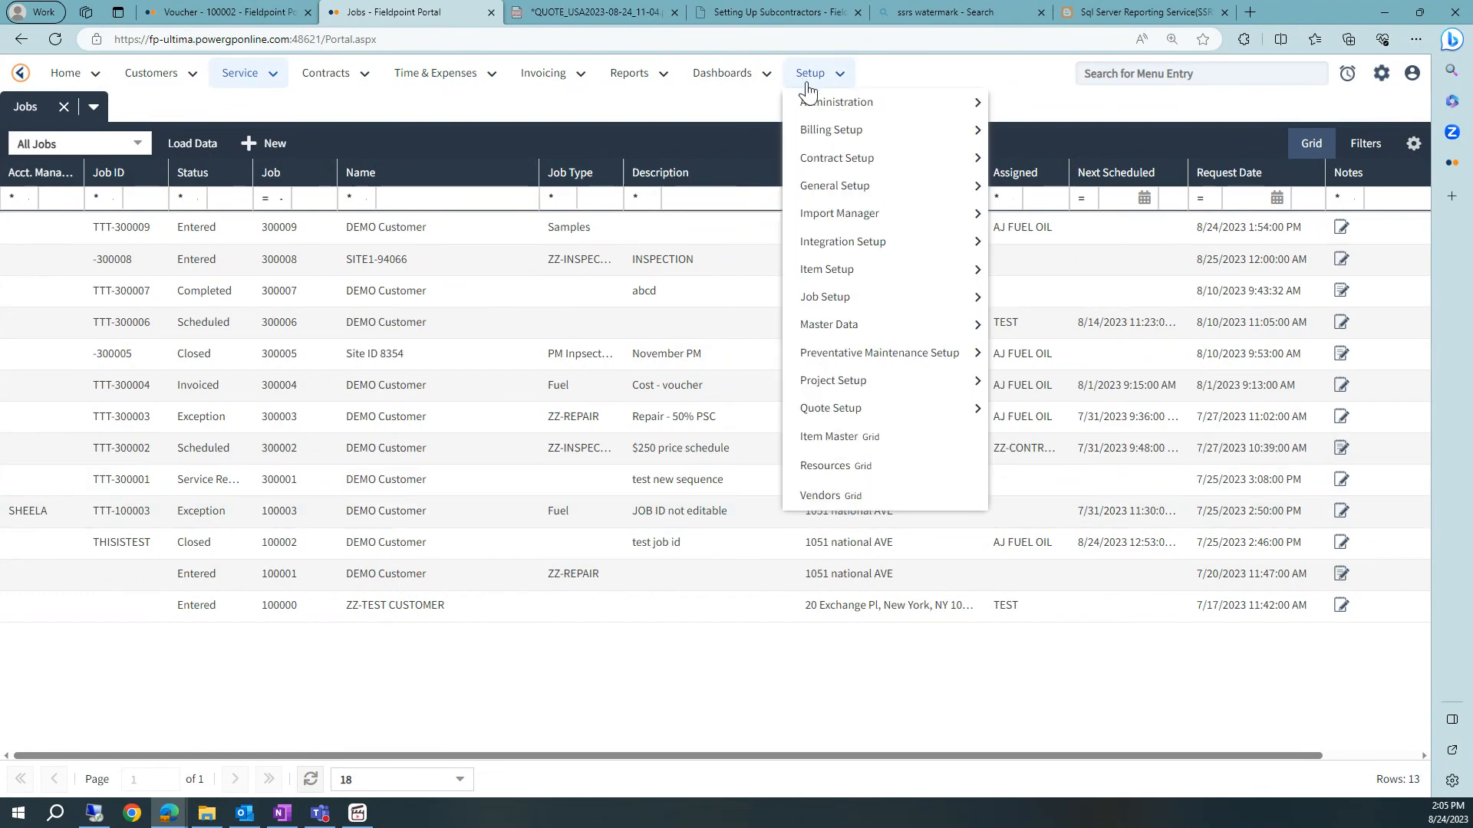
left_click(839, 498)
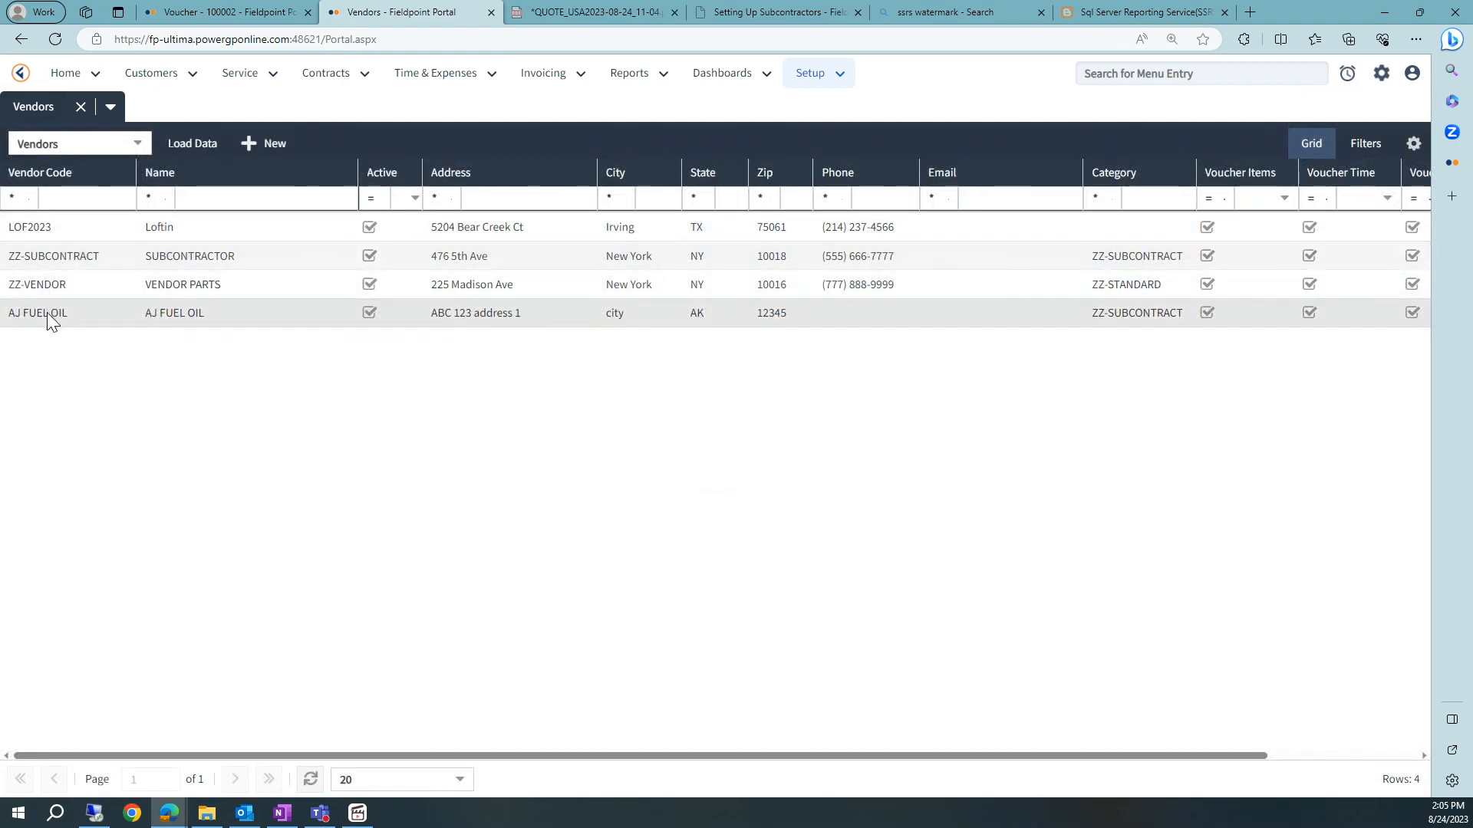
double_click(48, 311)
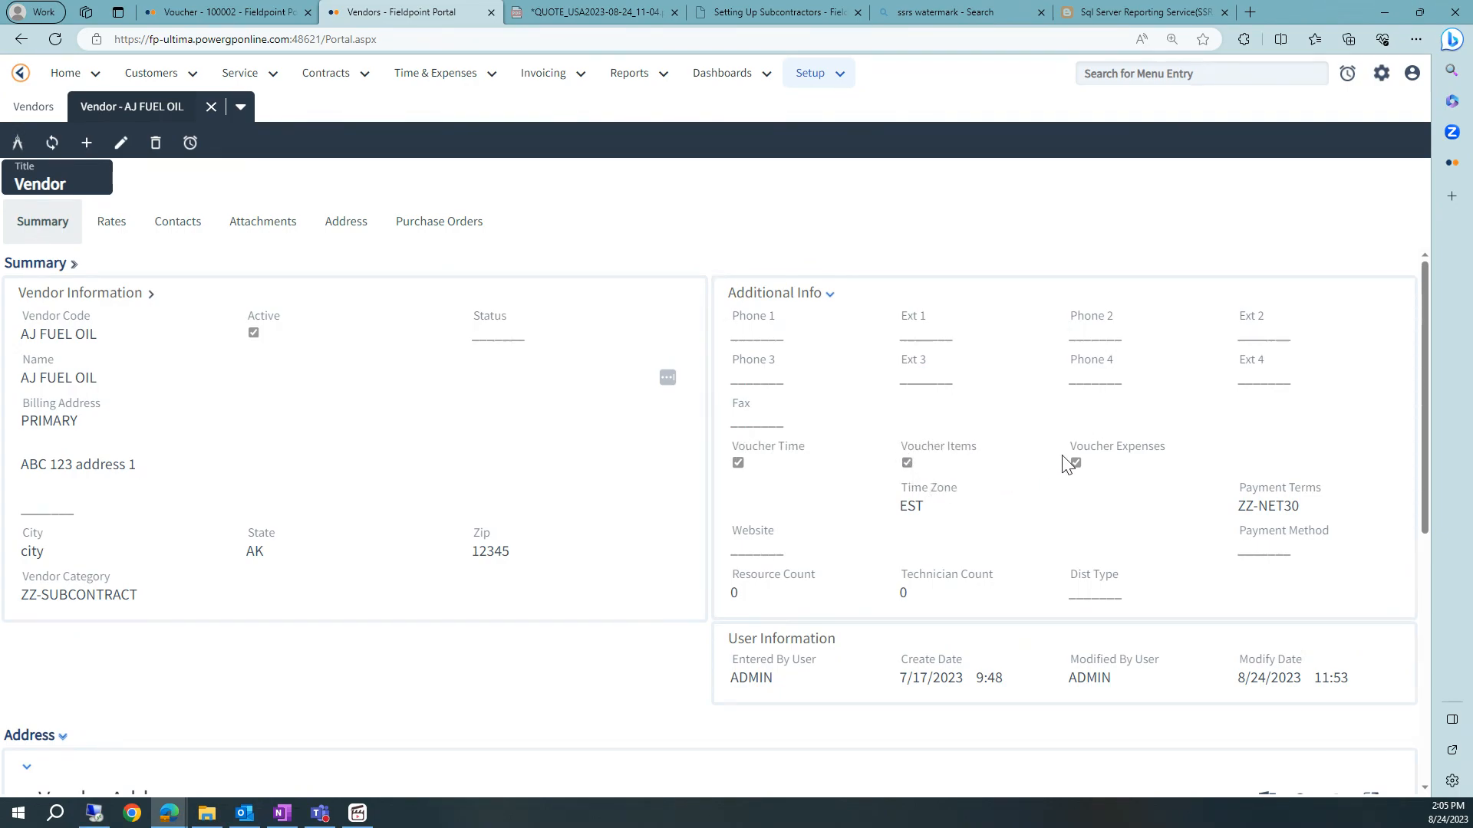
left_click_drag(804, 446, 779, 448)
left_click(953, 447)
left_click_drag(951, 447, 991, 454)
left_click(1120, 451)
left_click_drag(1129, 447, 1167, 452)
- Create a new job and select customer TEST for it
left_click(245, 73)
left_click(255, 107)
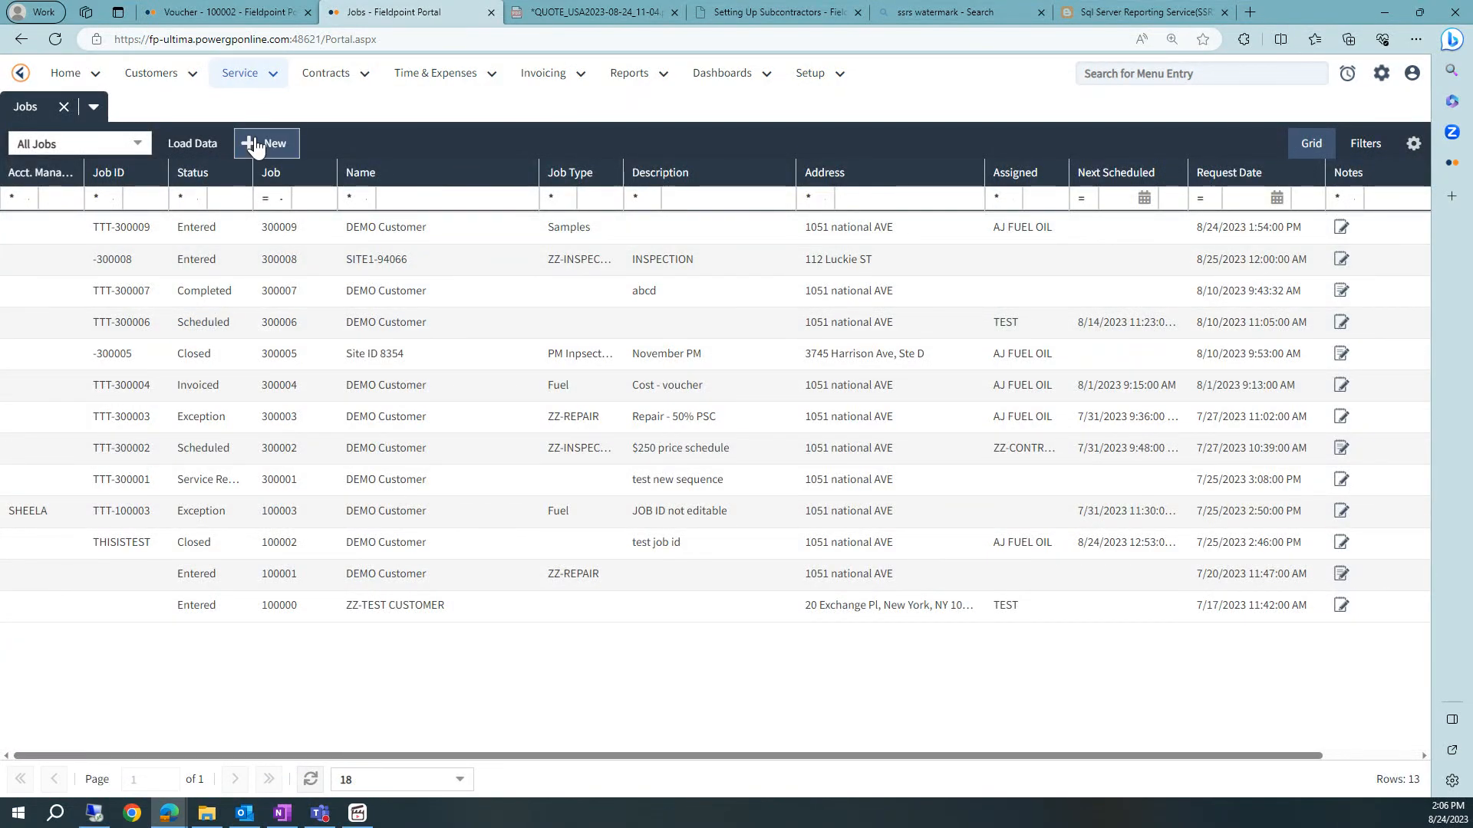
left_click(254, 142)
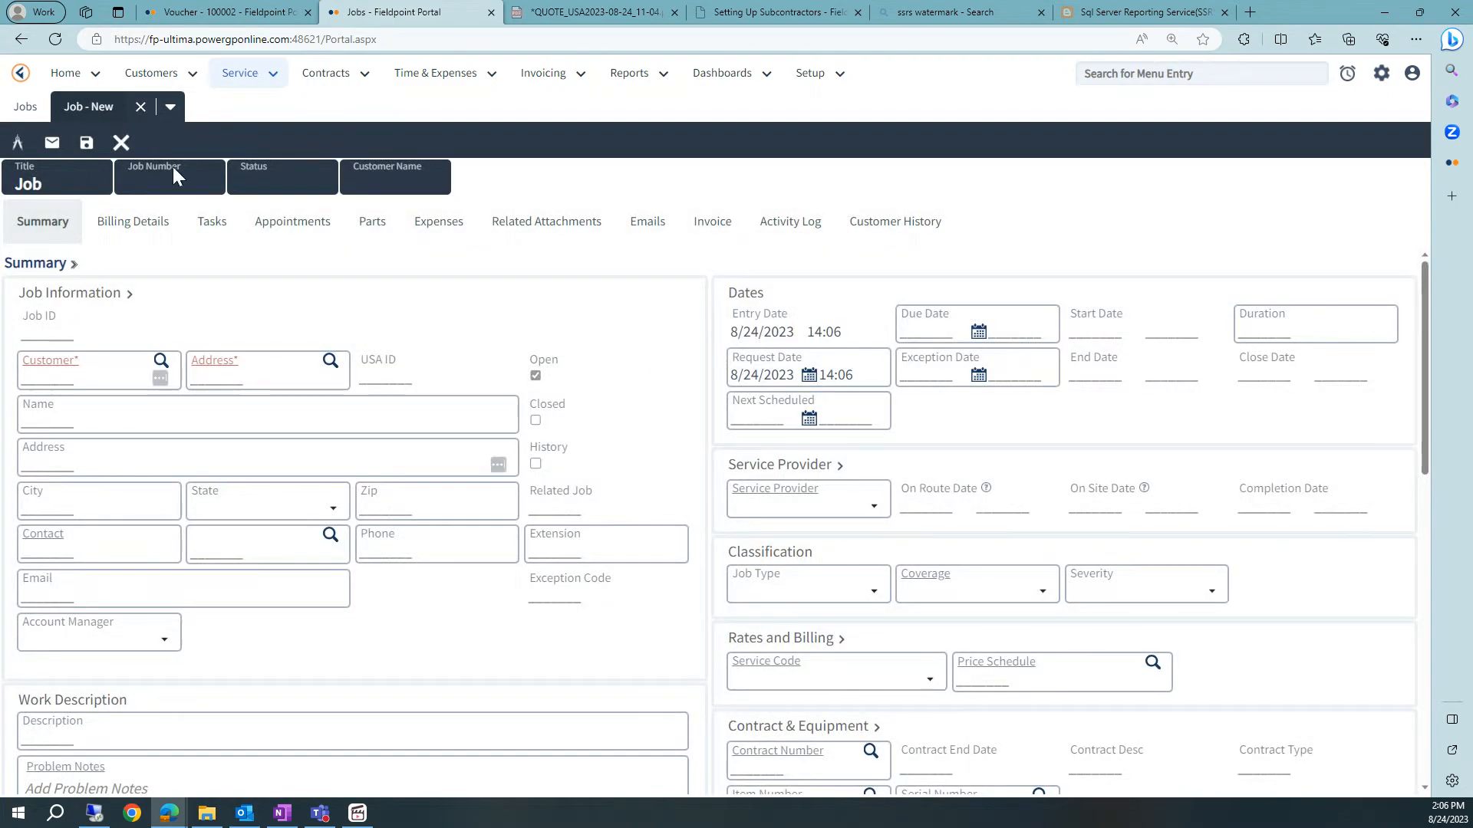
left_click(161, 359)
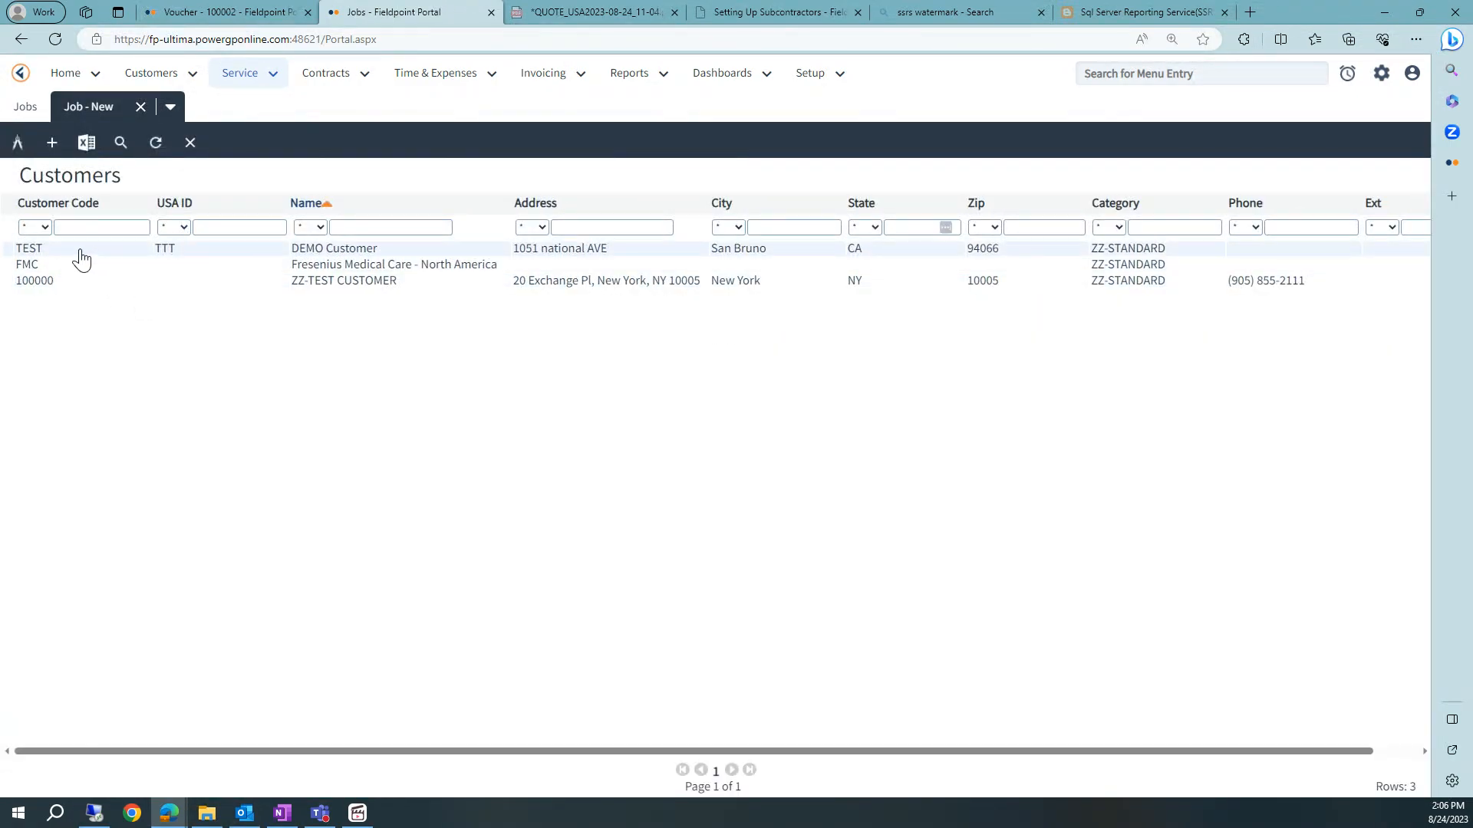
left_click(80, 248)
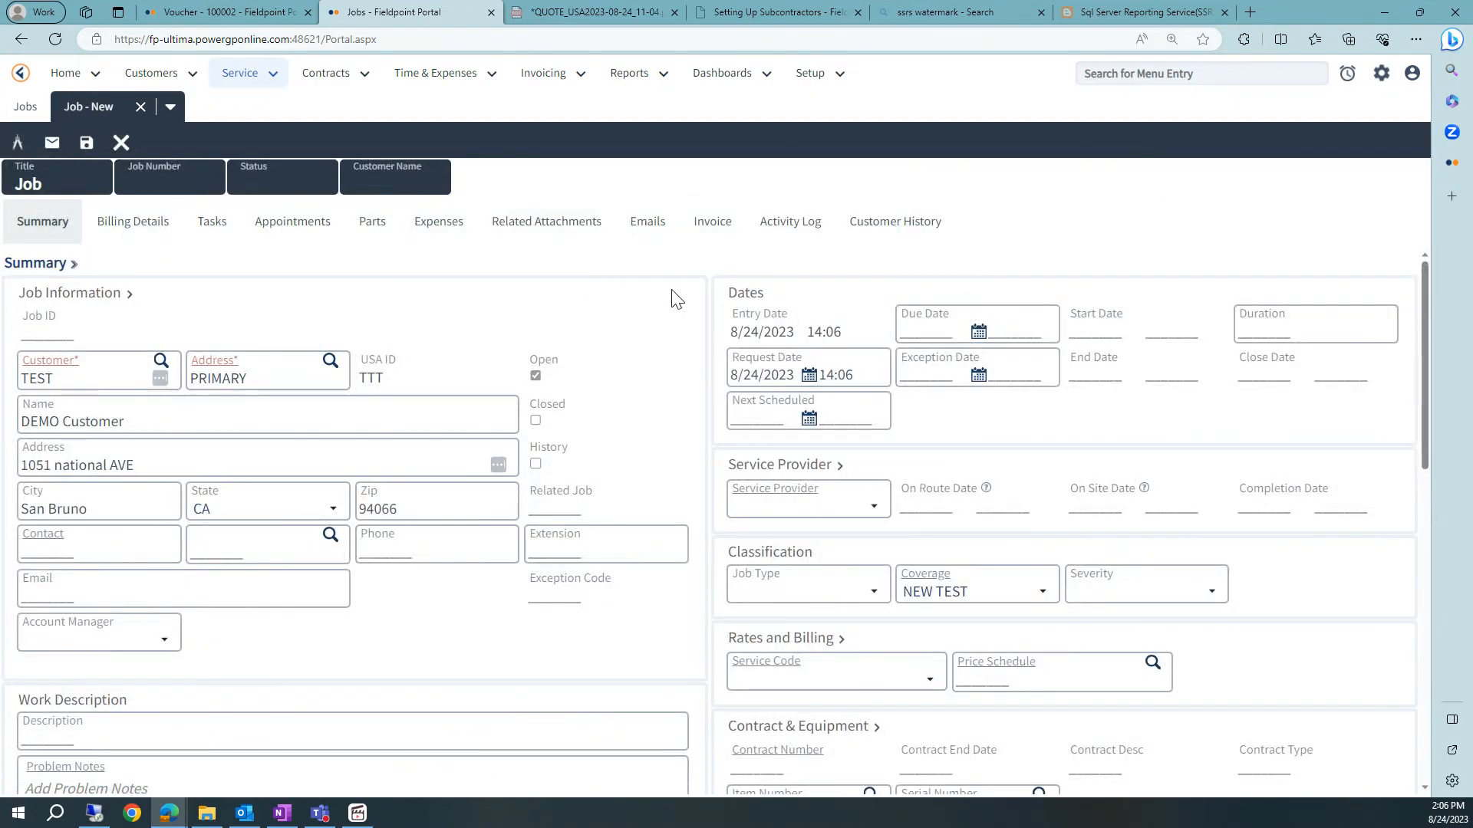
- Set the job's service provider to AJ FUEL OIL and save the job
scroll(779, 464, "down", 3)
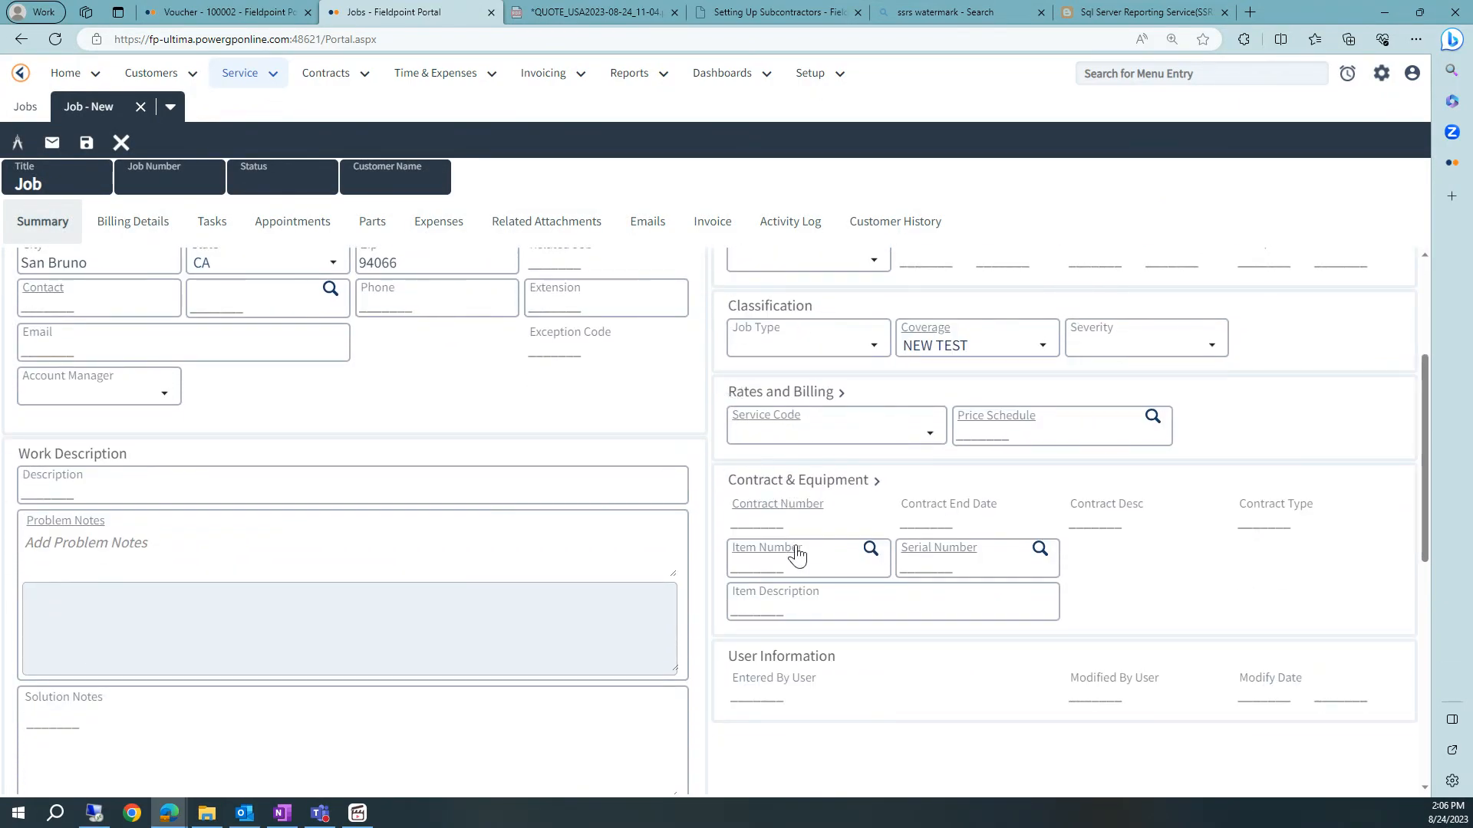
scroll(798, 554, "up", 1)
left_click(894, 513)
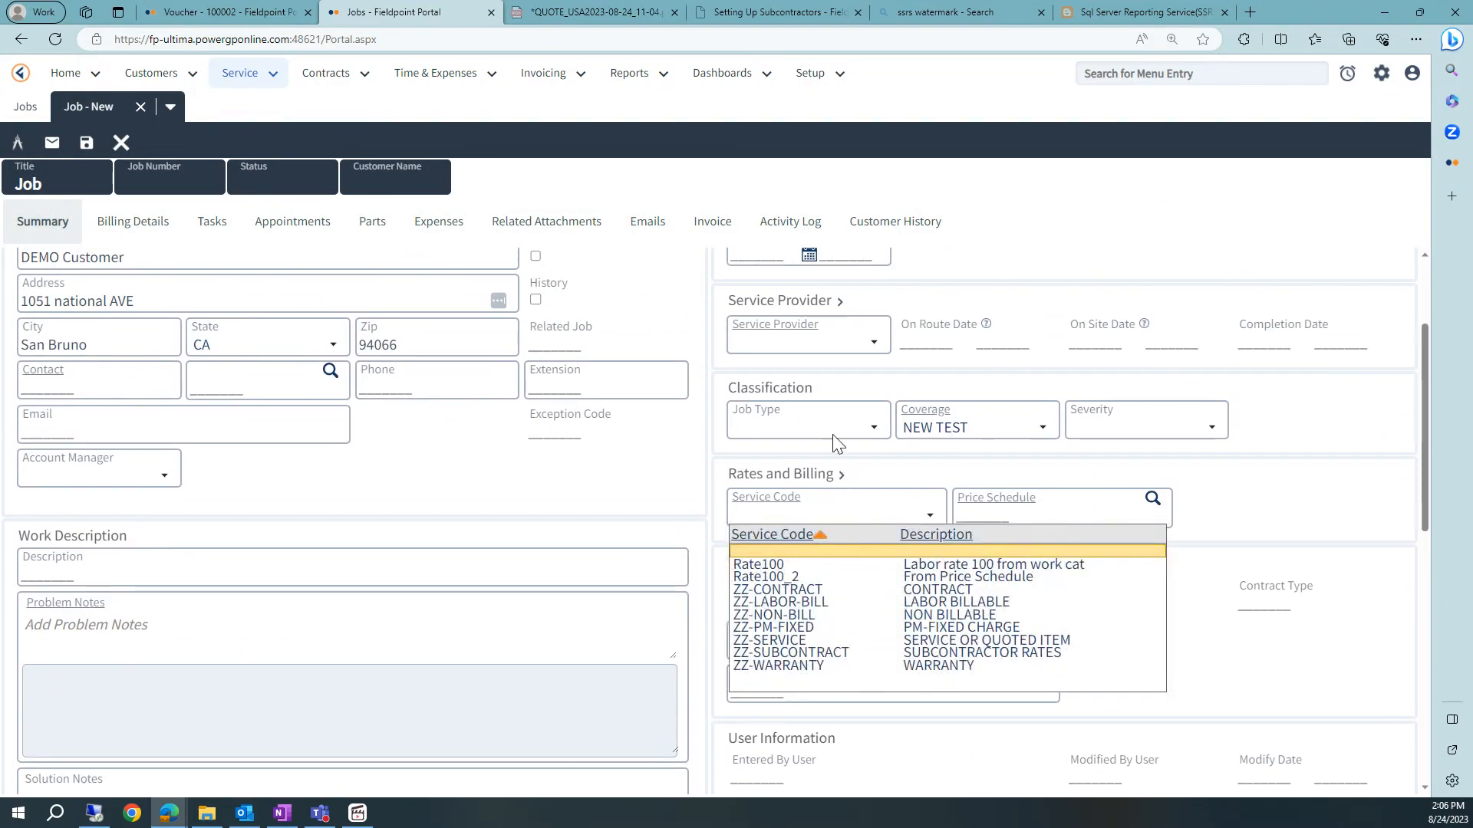
left_click(833, 339)
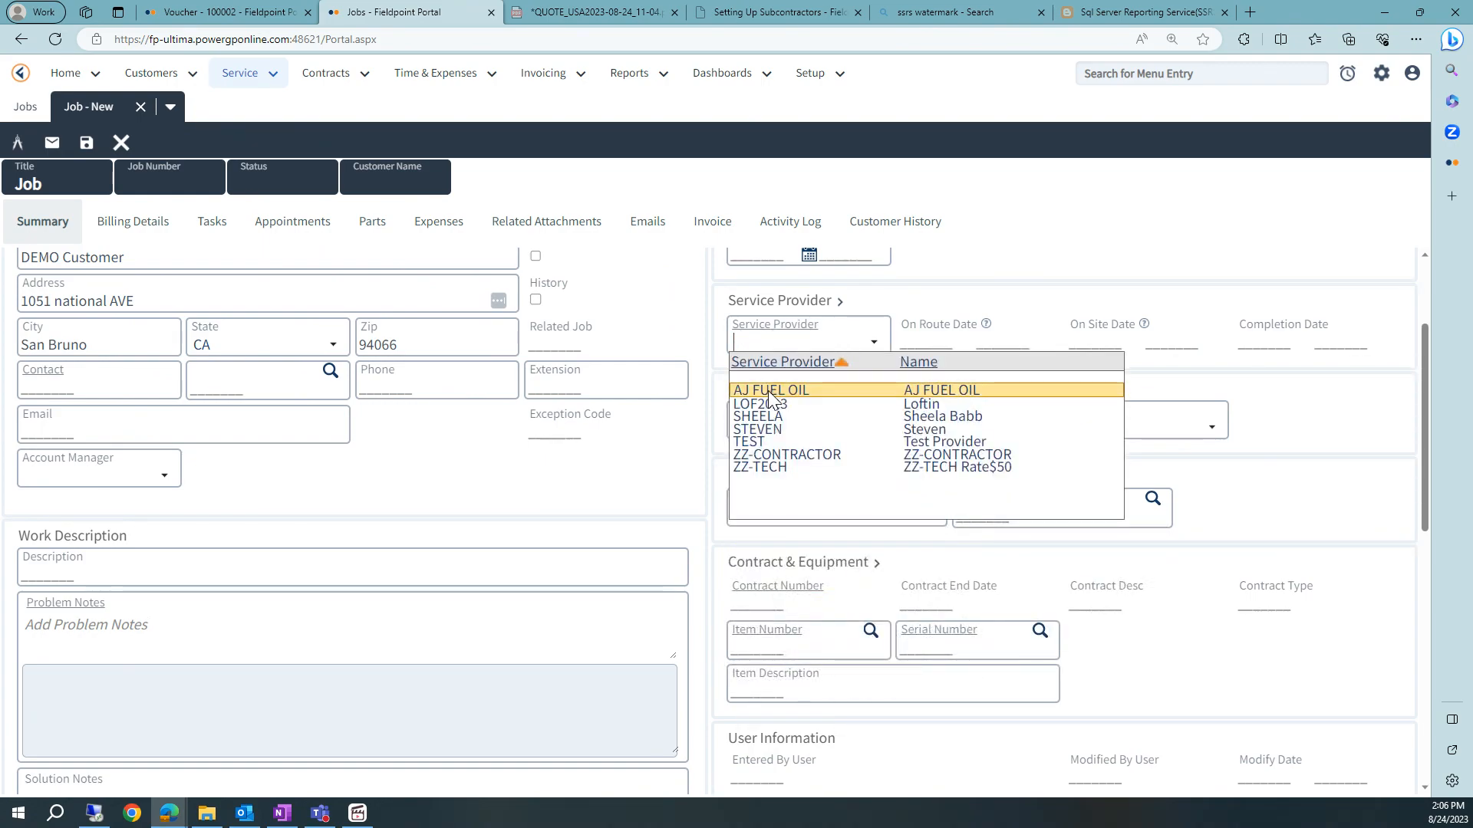
left_click(769, 393)
scroll(845, 351, "up", 1)
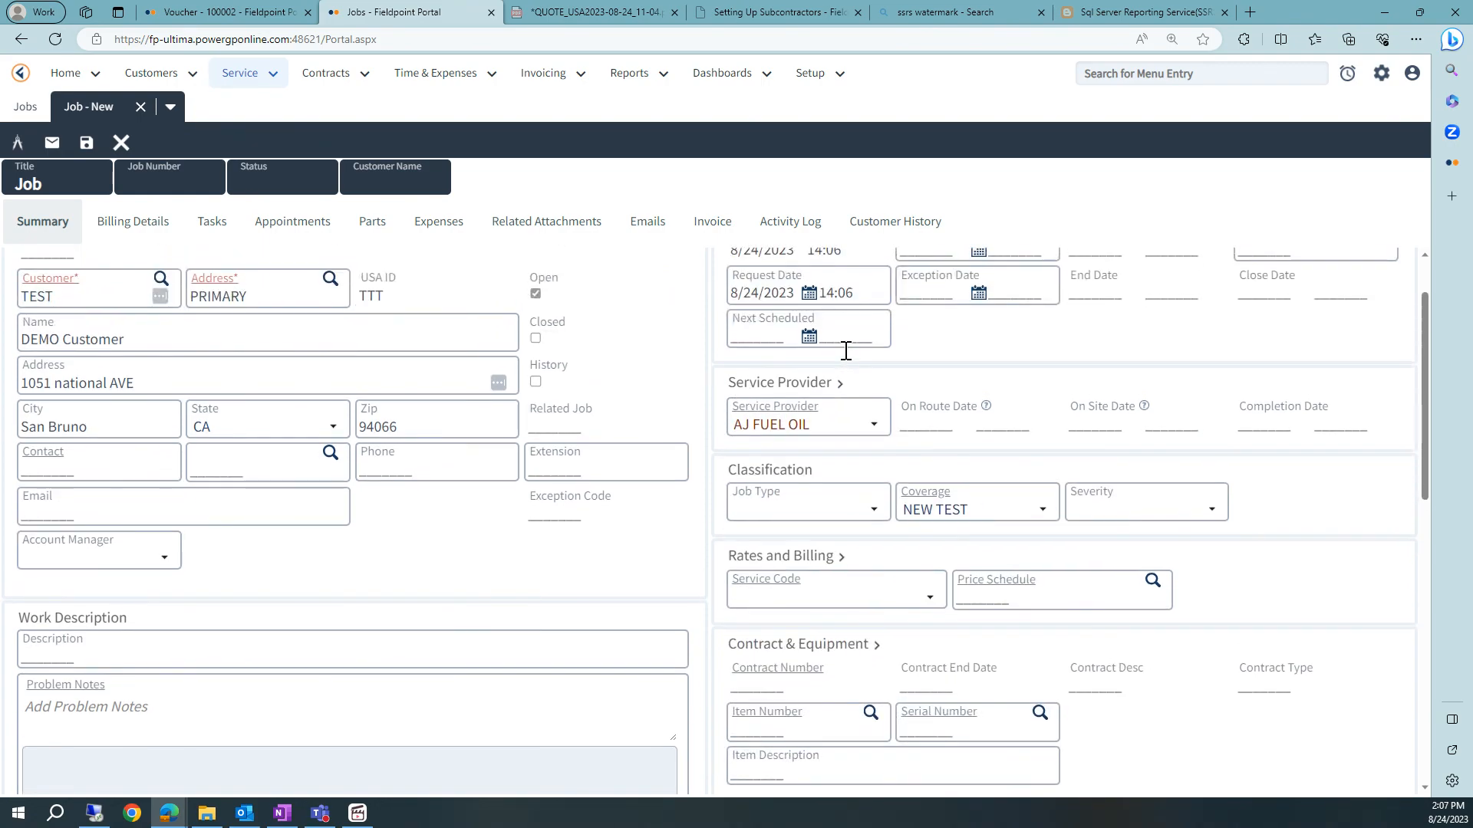
scroll(730, 421, "up", 1)
left_click(86, 142)
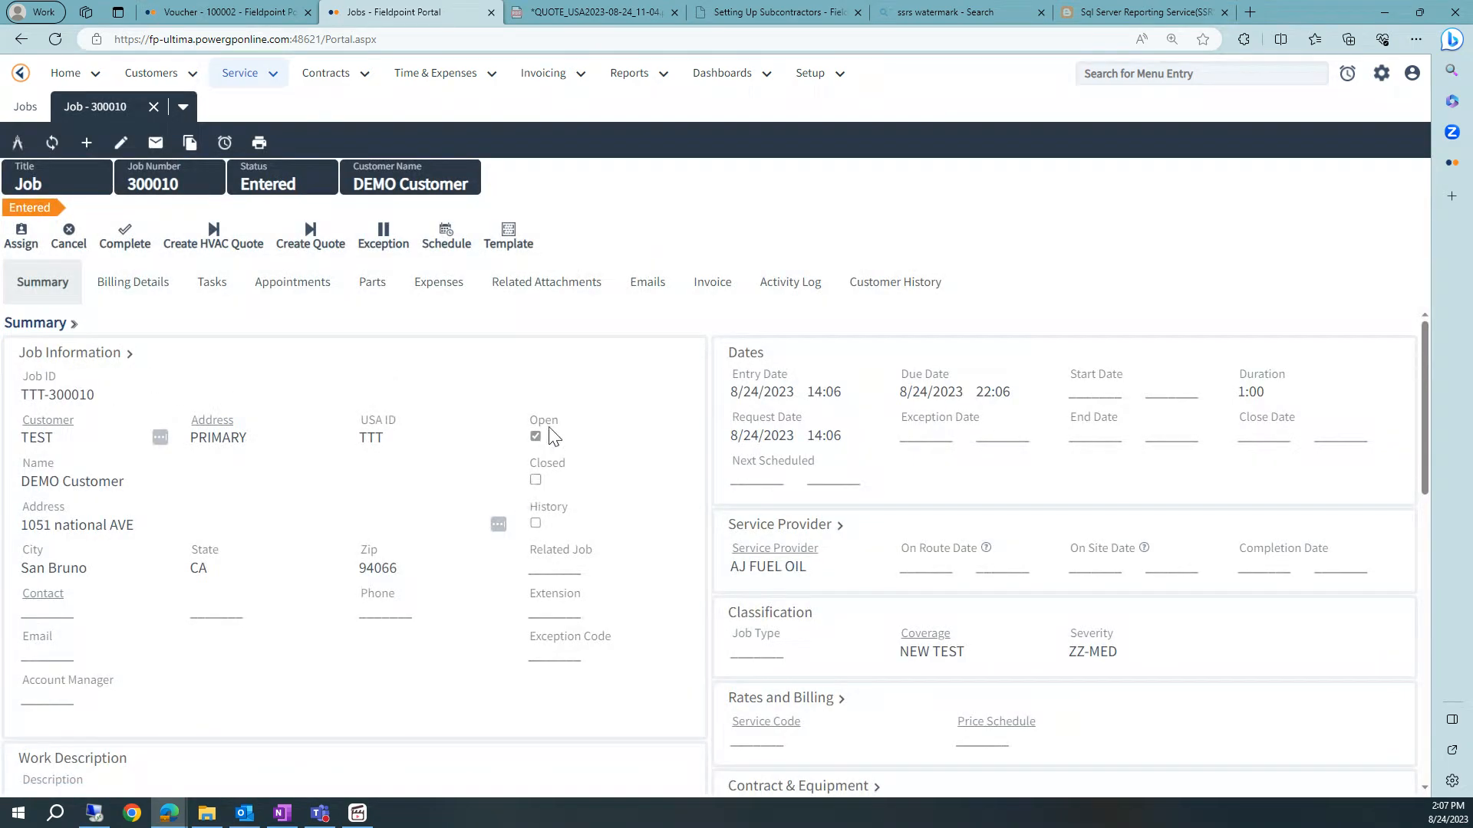
- Schedule the job with service code Rate100_2 and an appointment on 8/24/2023 at 14:07, then save the schedule
left_click(445, 239)
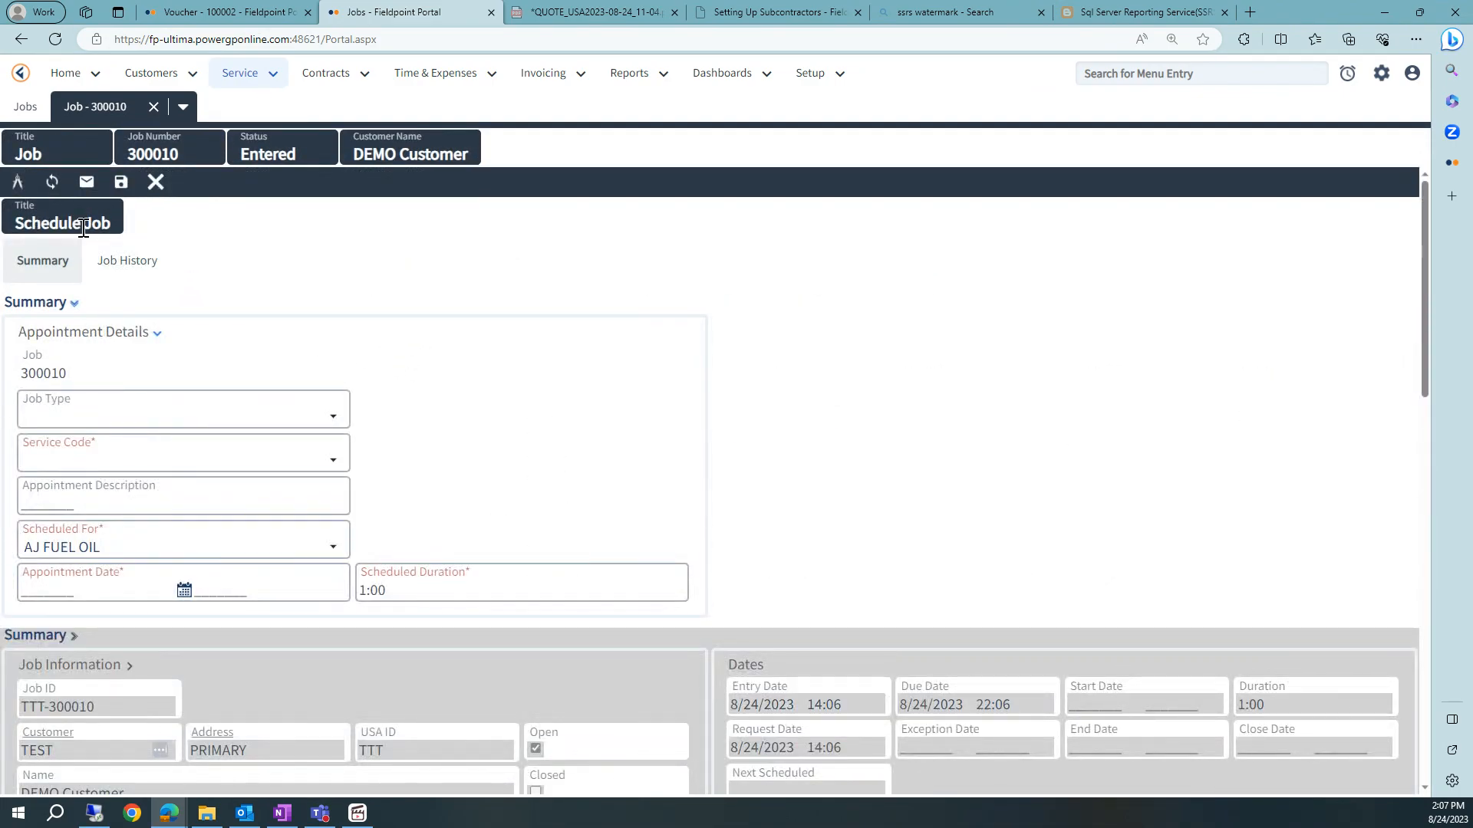
left_click(71, 463)
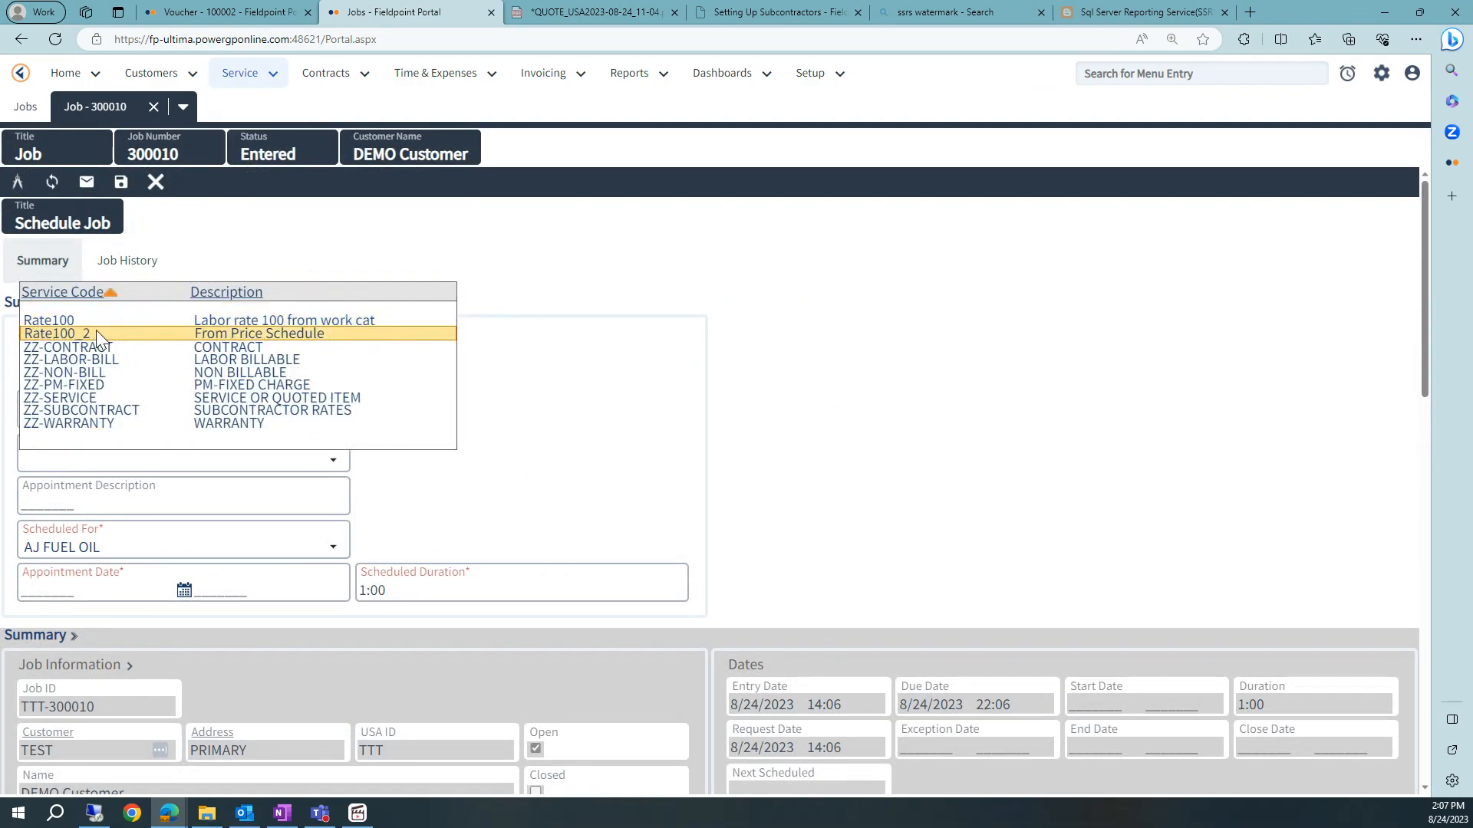
left_click(97, 328)
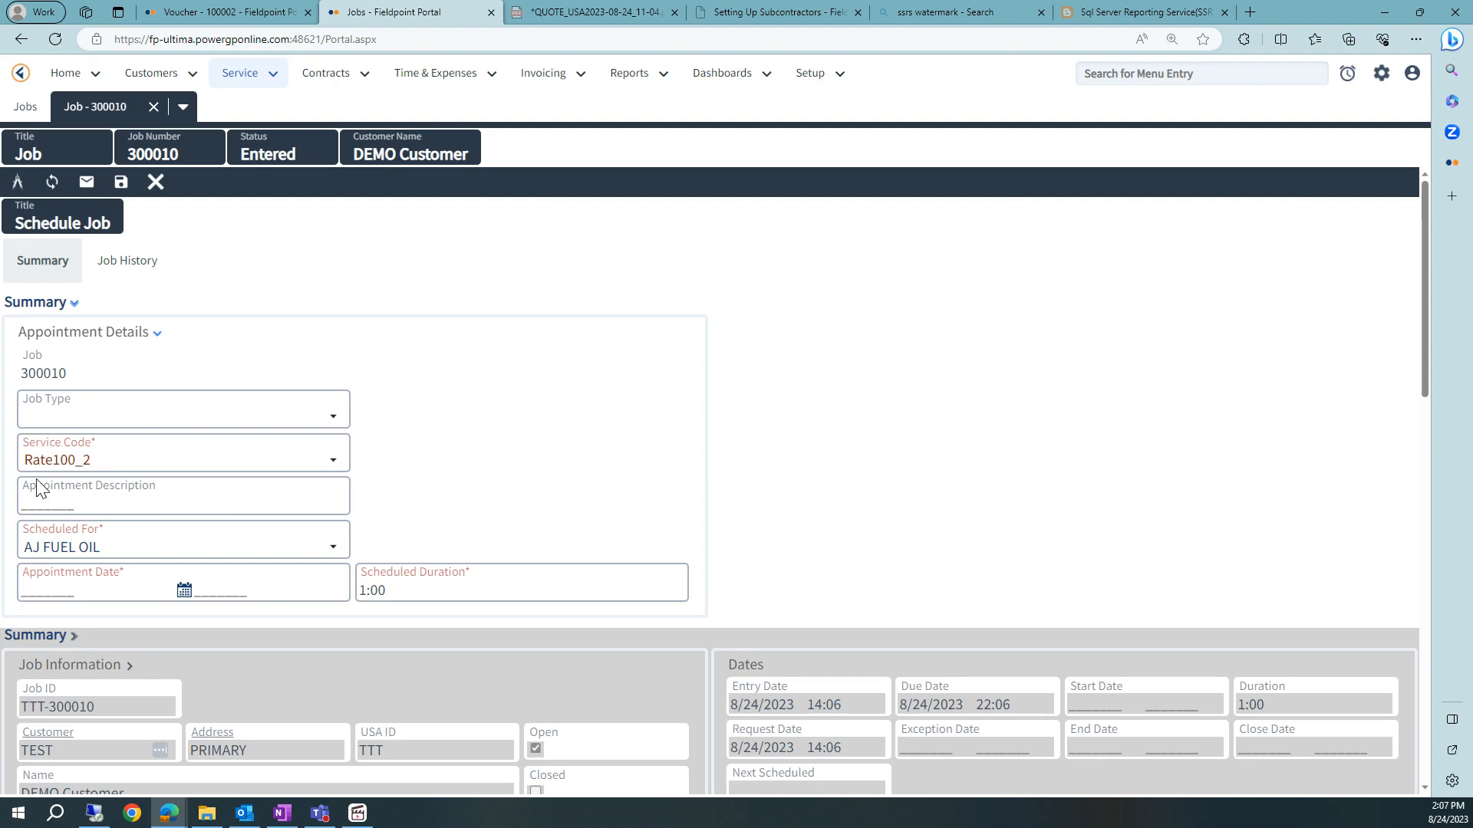
left_click(51, 589)
left_click(226, 590)
left_click(120, 182)
left_click(157, 184)
- Open the job's appointment and mark it On Route and then On Site
left_click(305, 295)
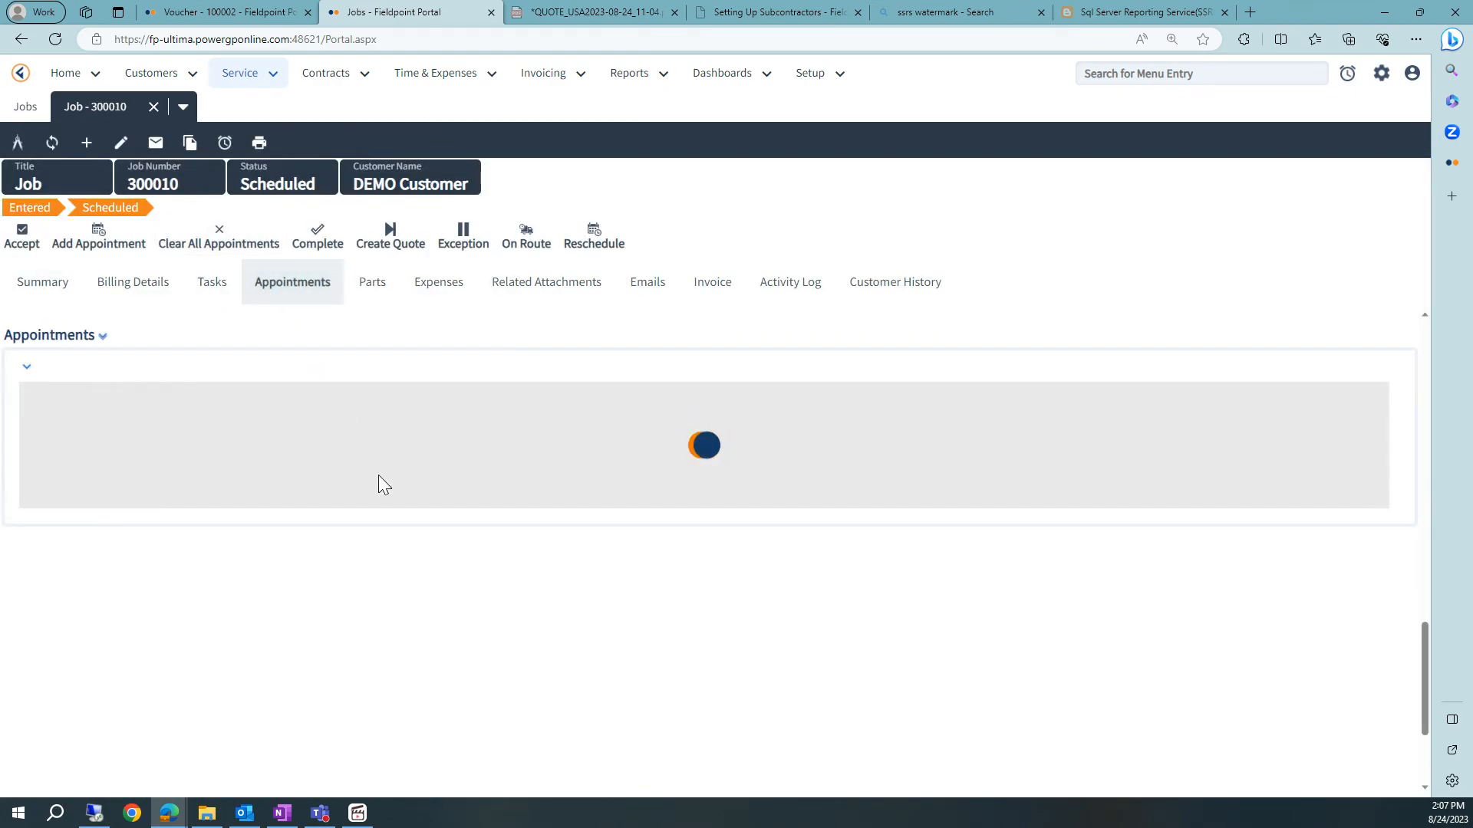
double_click(294, 479)
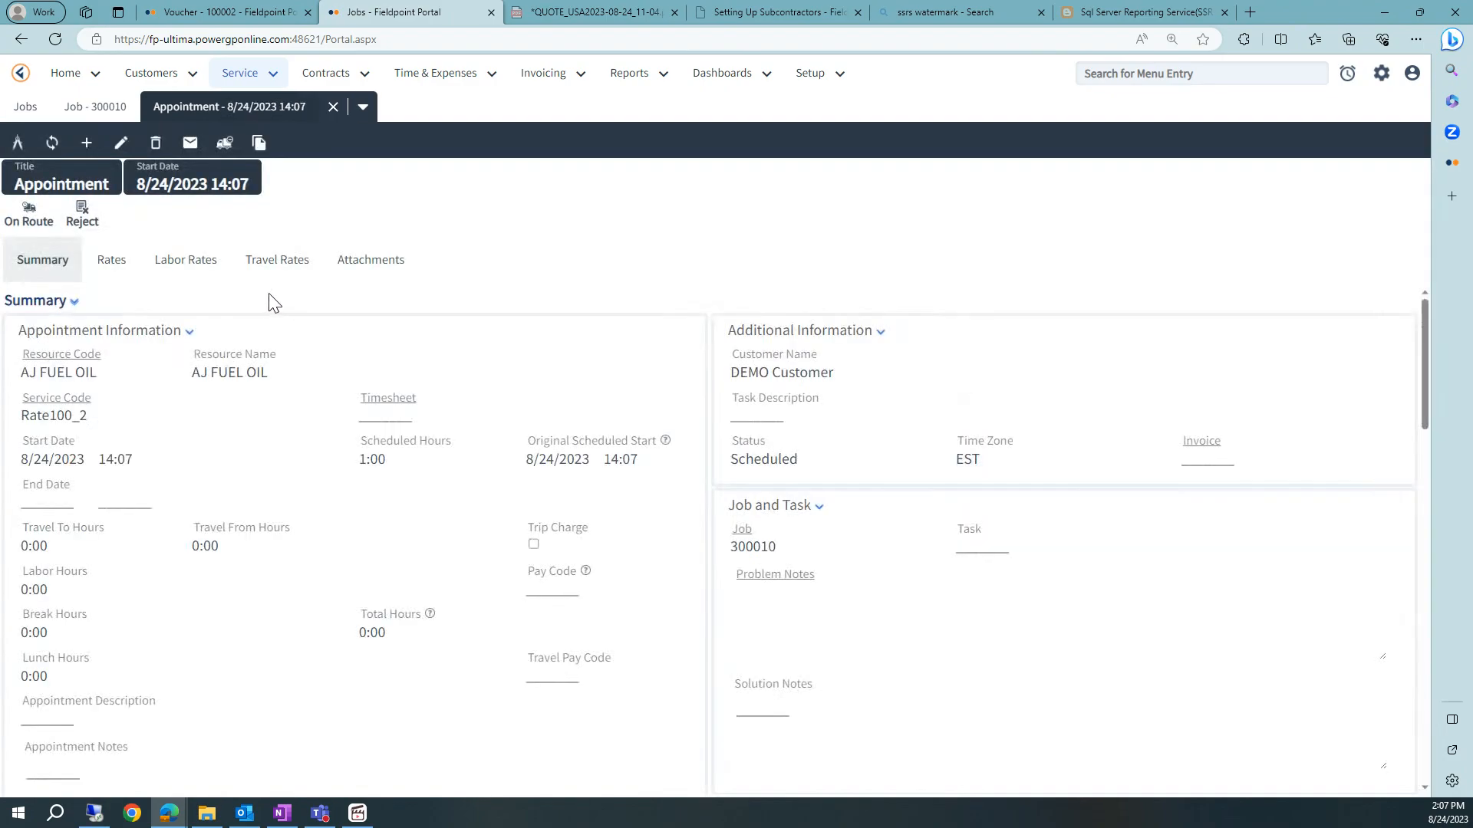
left_click(34, 221)
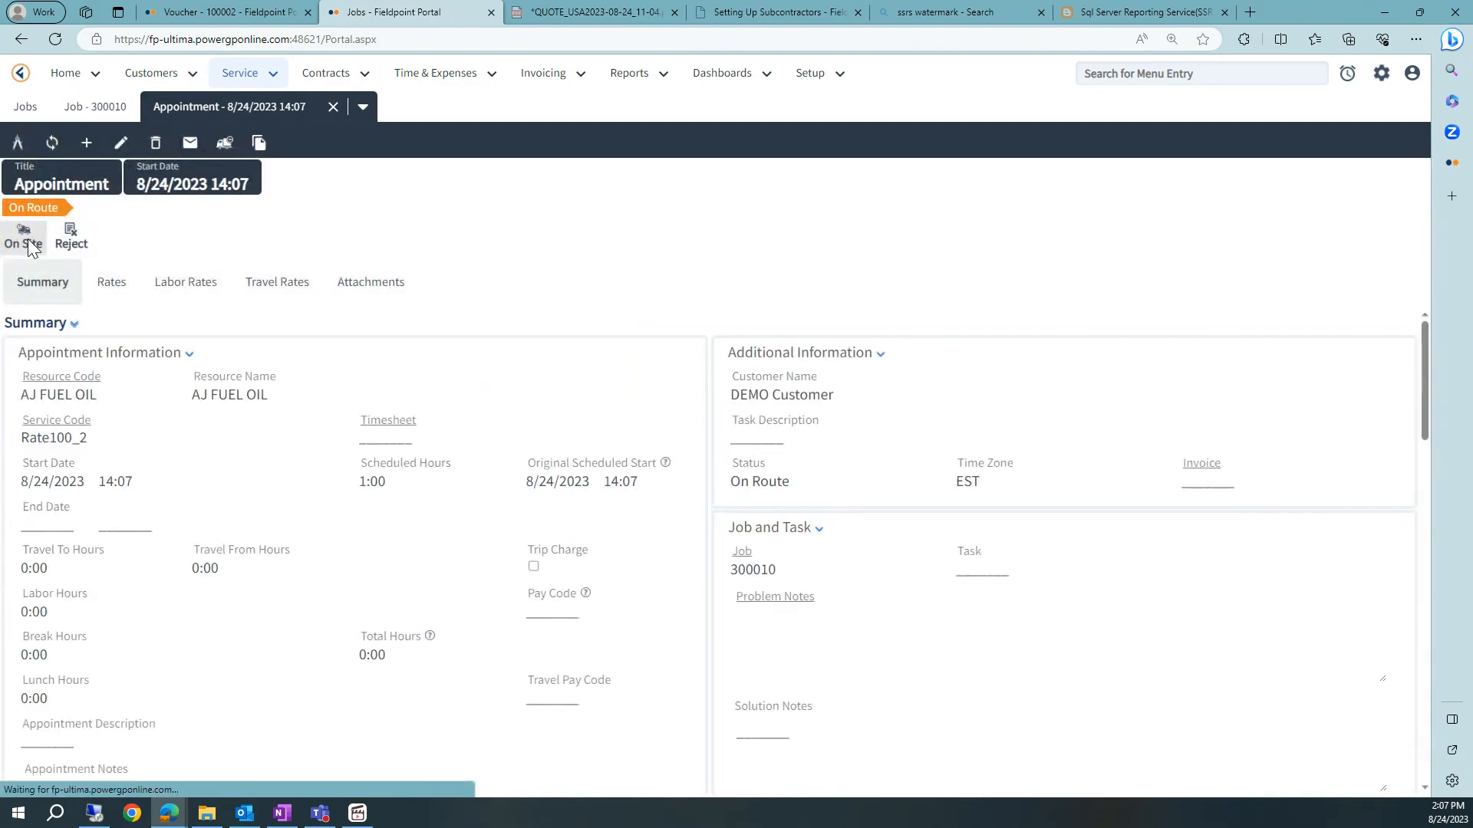
left_click(28, 238)
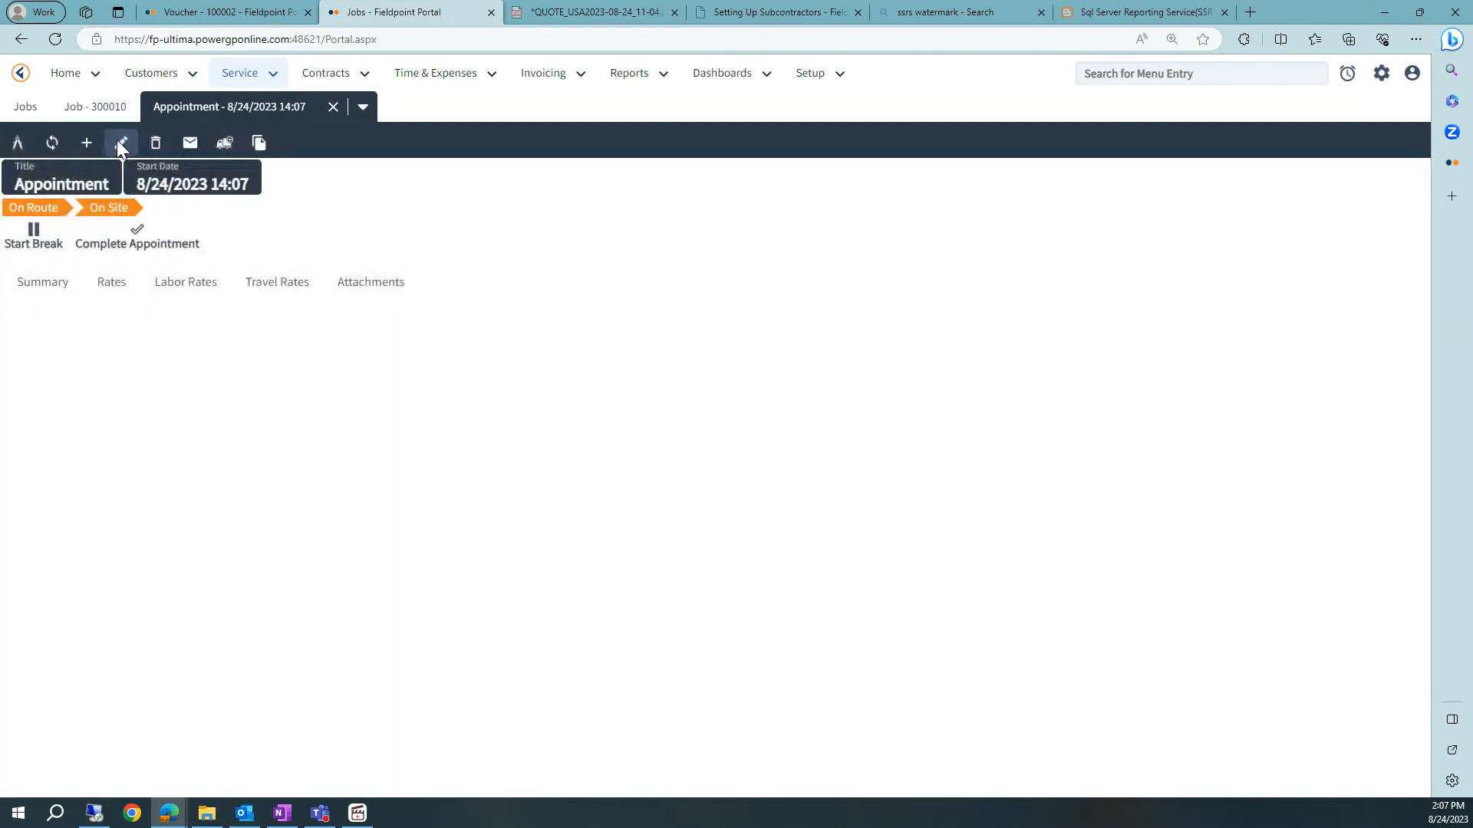
- Set the appointment's end date to 8/24/2023 16:07 and save it
left_click(120, 142)
left_click(47, 477)
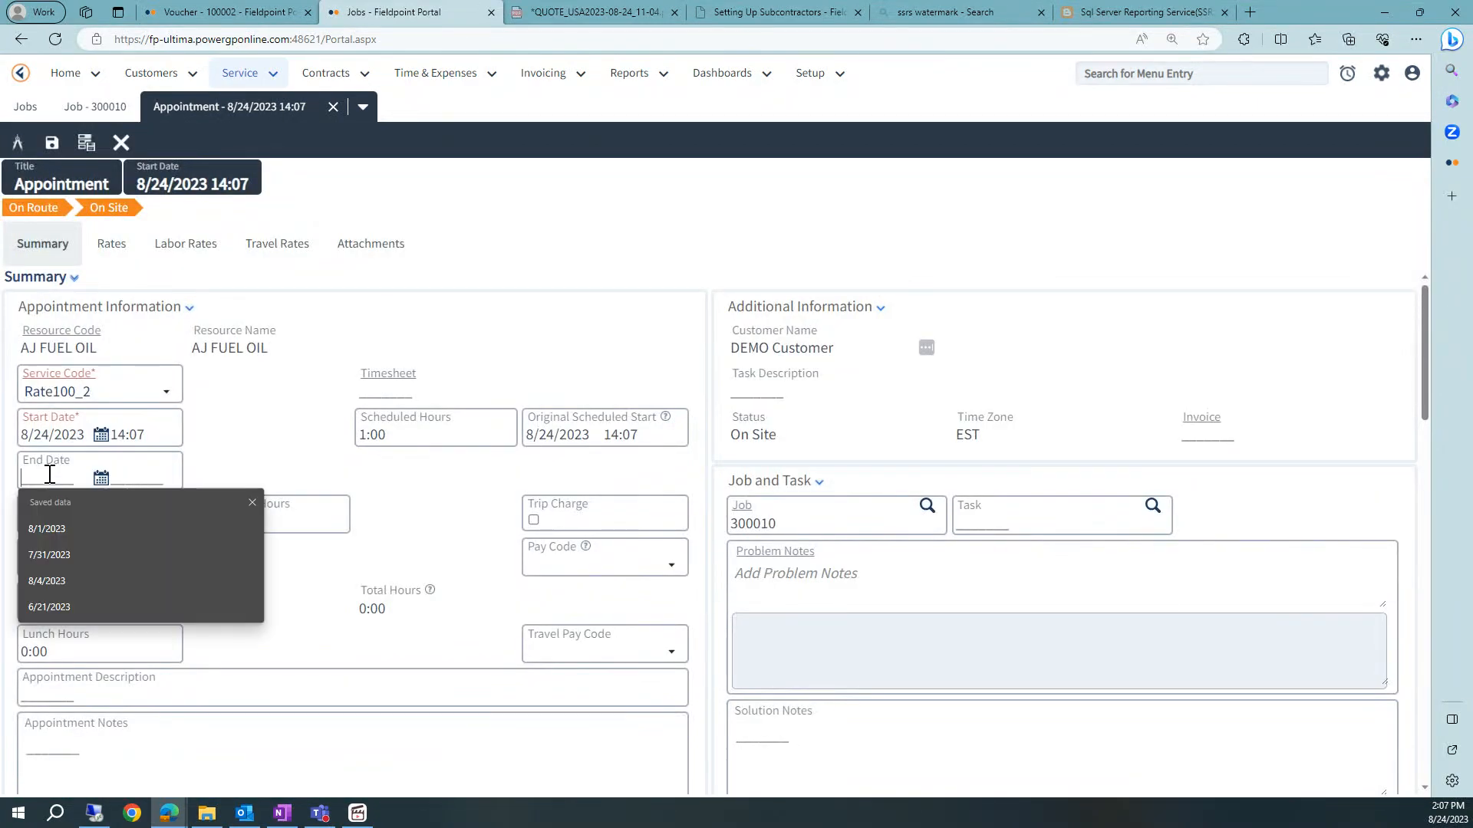
left_click(125, 478)
double_click(123, 478)
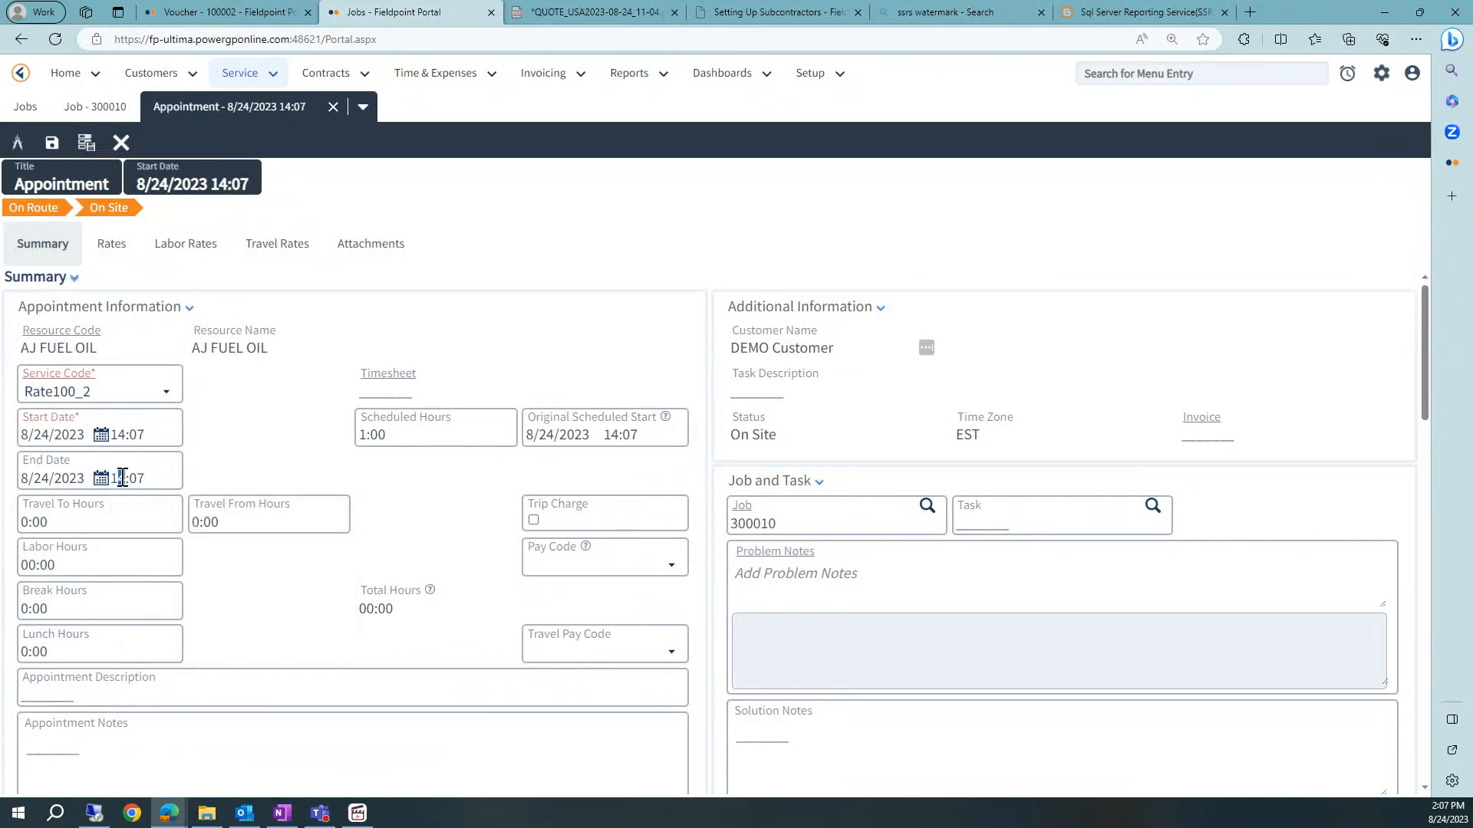
left_click(52, 142)
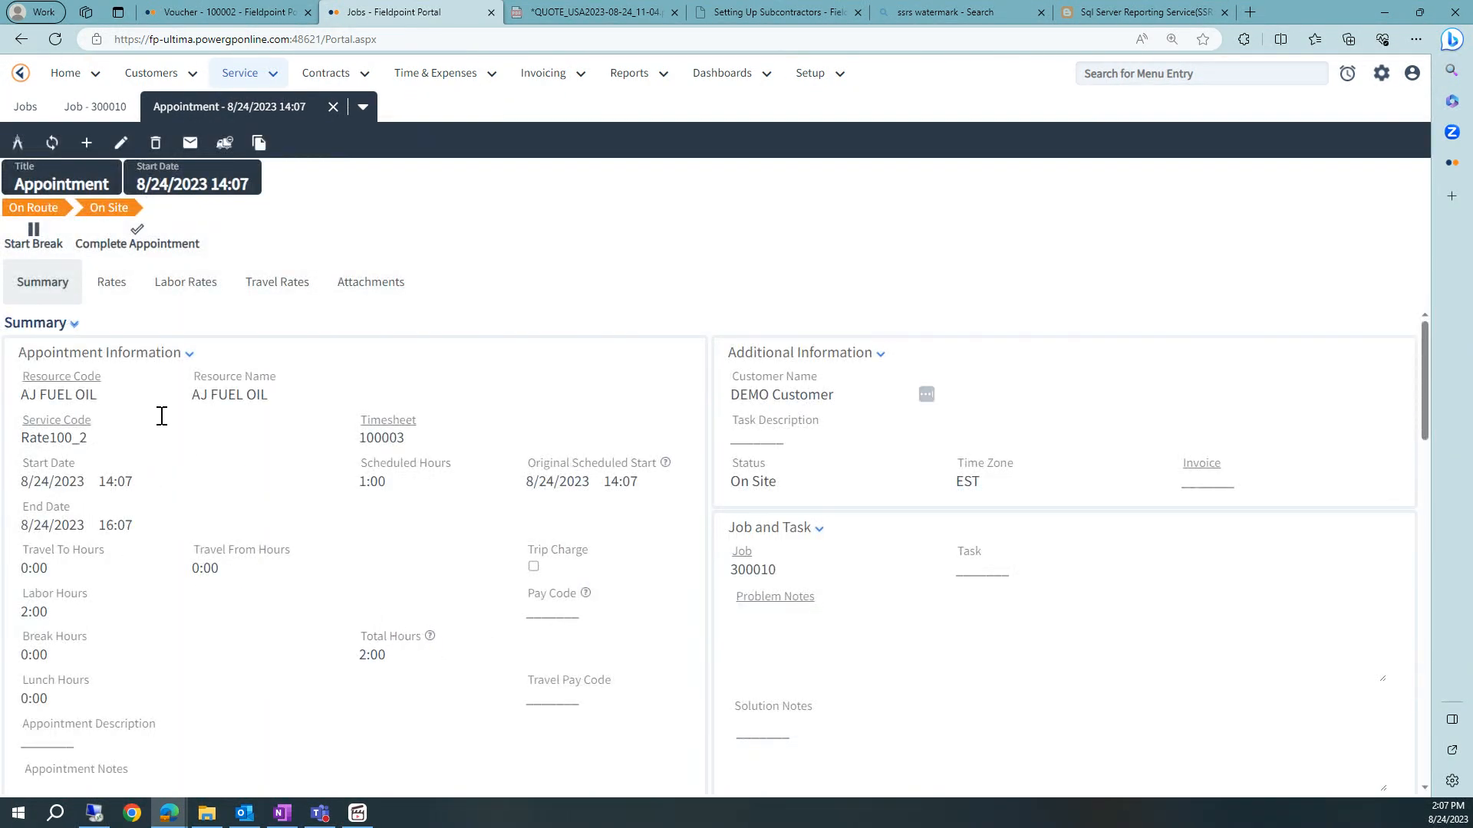
- Complete the appointment and review its labor rates, prices and costs
left_click(136, 233)
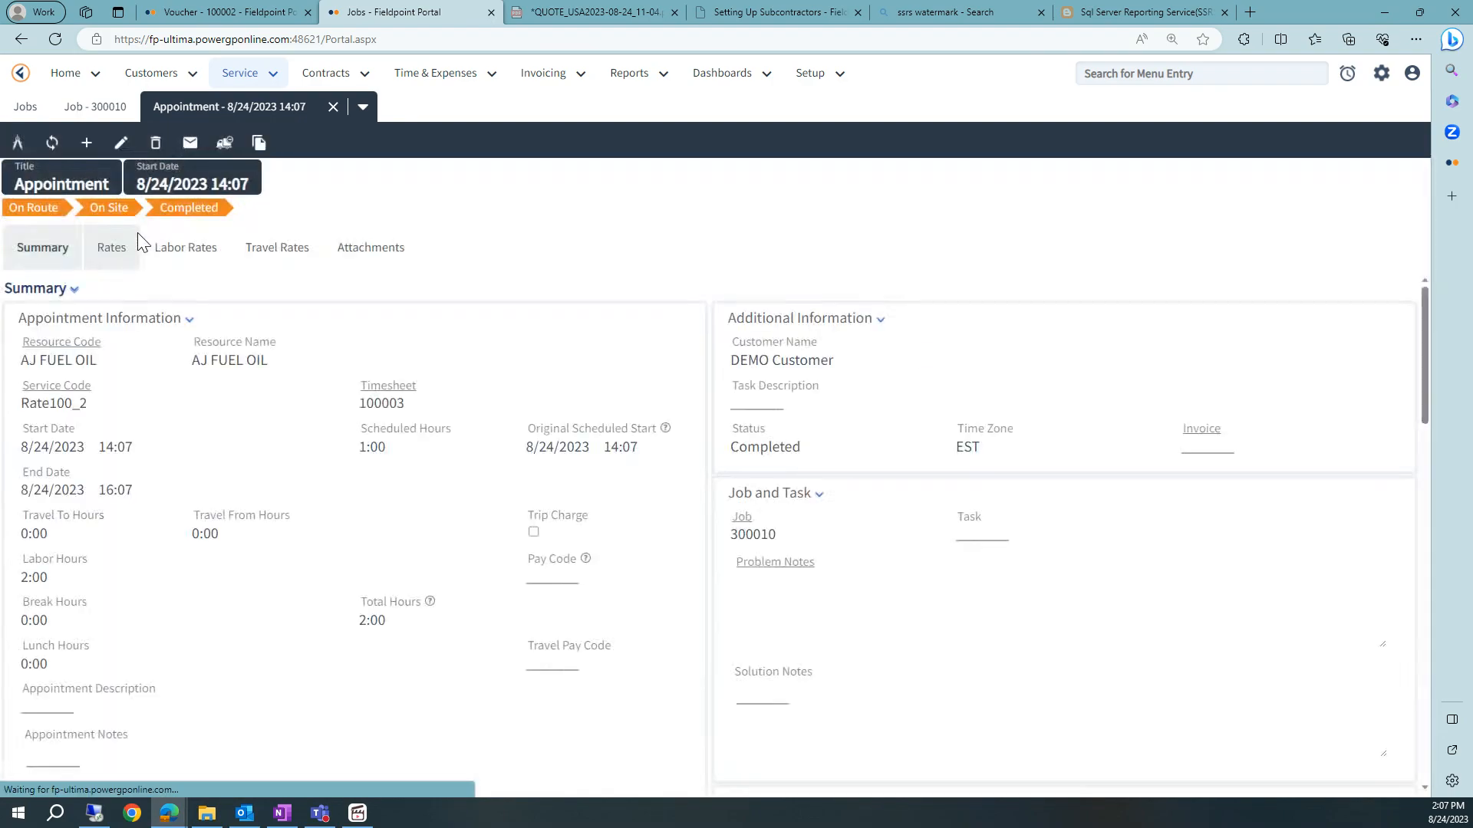
left_click(112, 258)
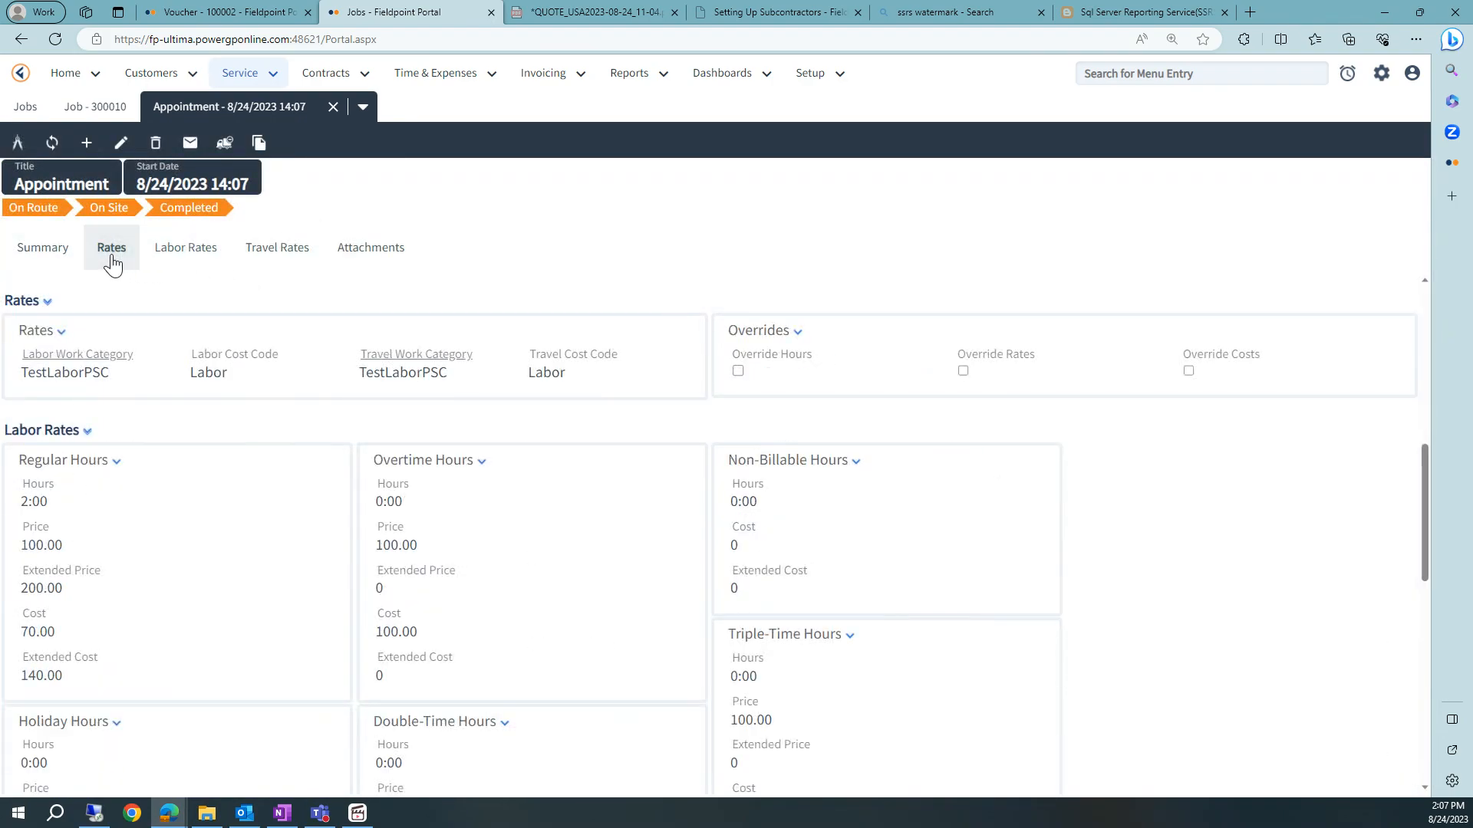
scroll(165, 514, "down", 1)
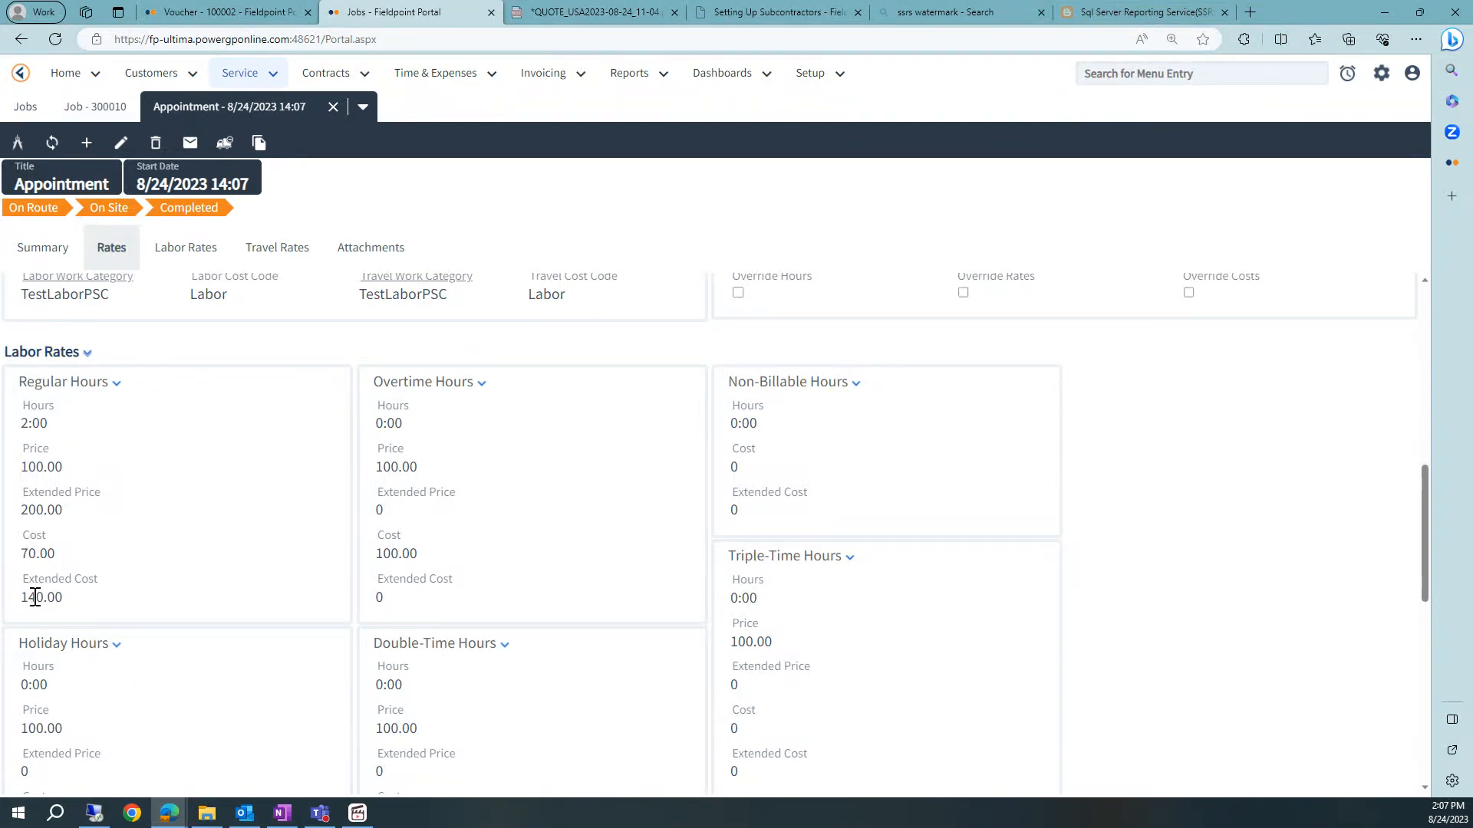
left_click_drag(27, 597, 66, 599)
- Start a new part entry on the job and choose item MISC
left_click(332, 107)
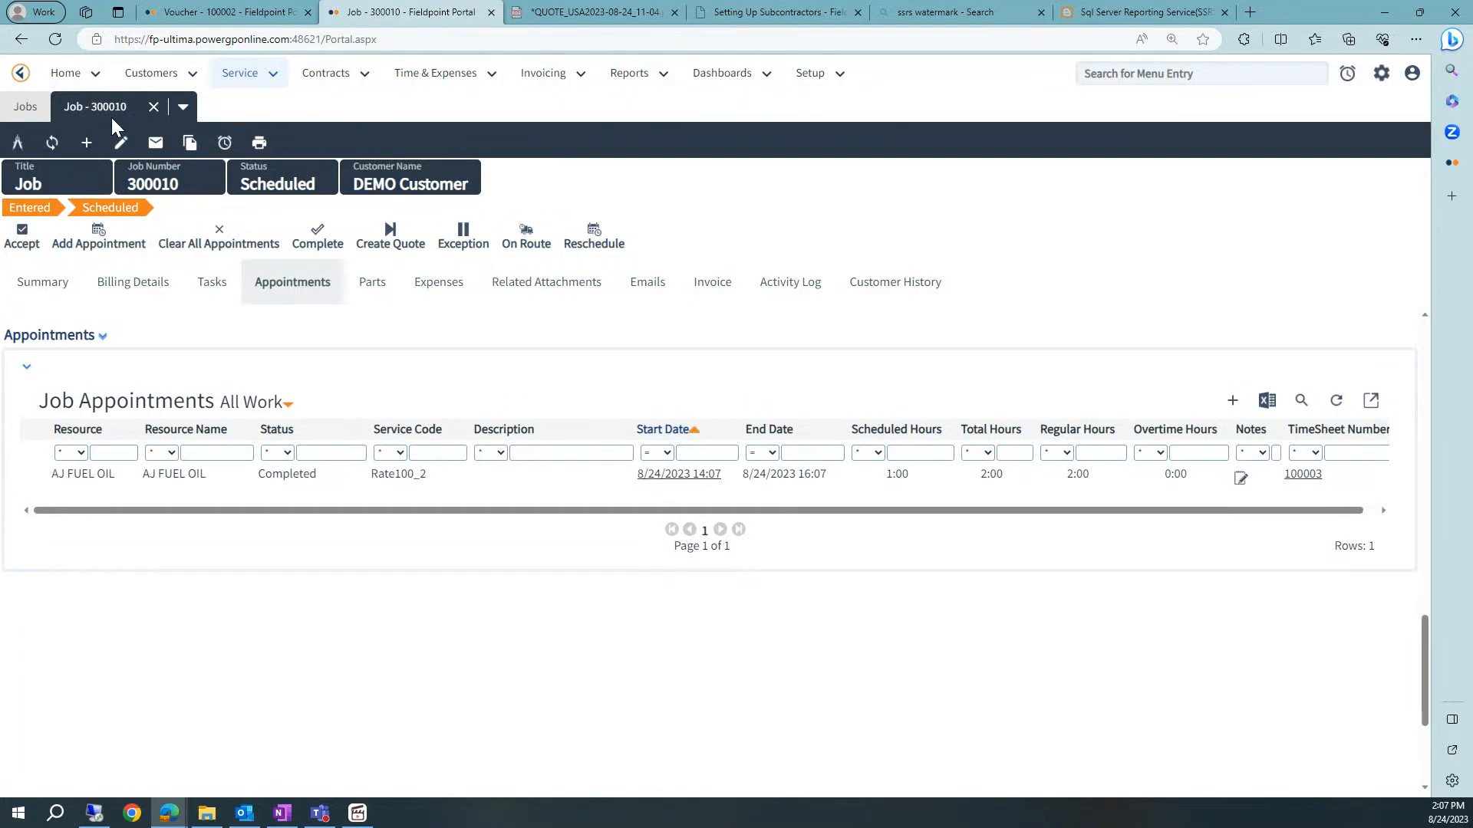
left_click(372, 284)
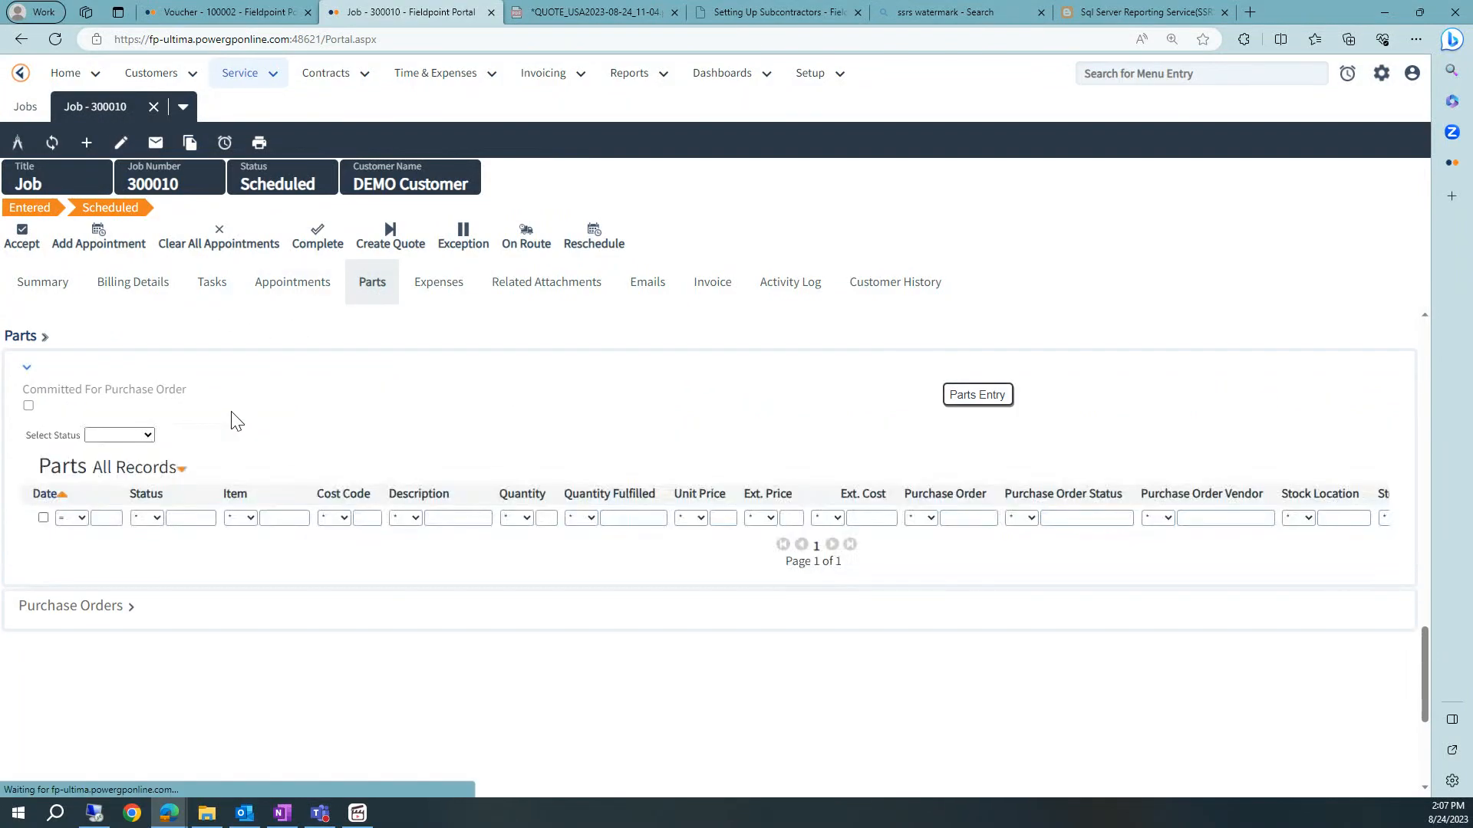
left_click(1232, 464)
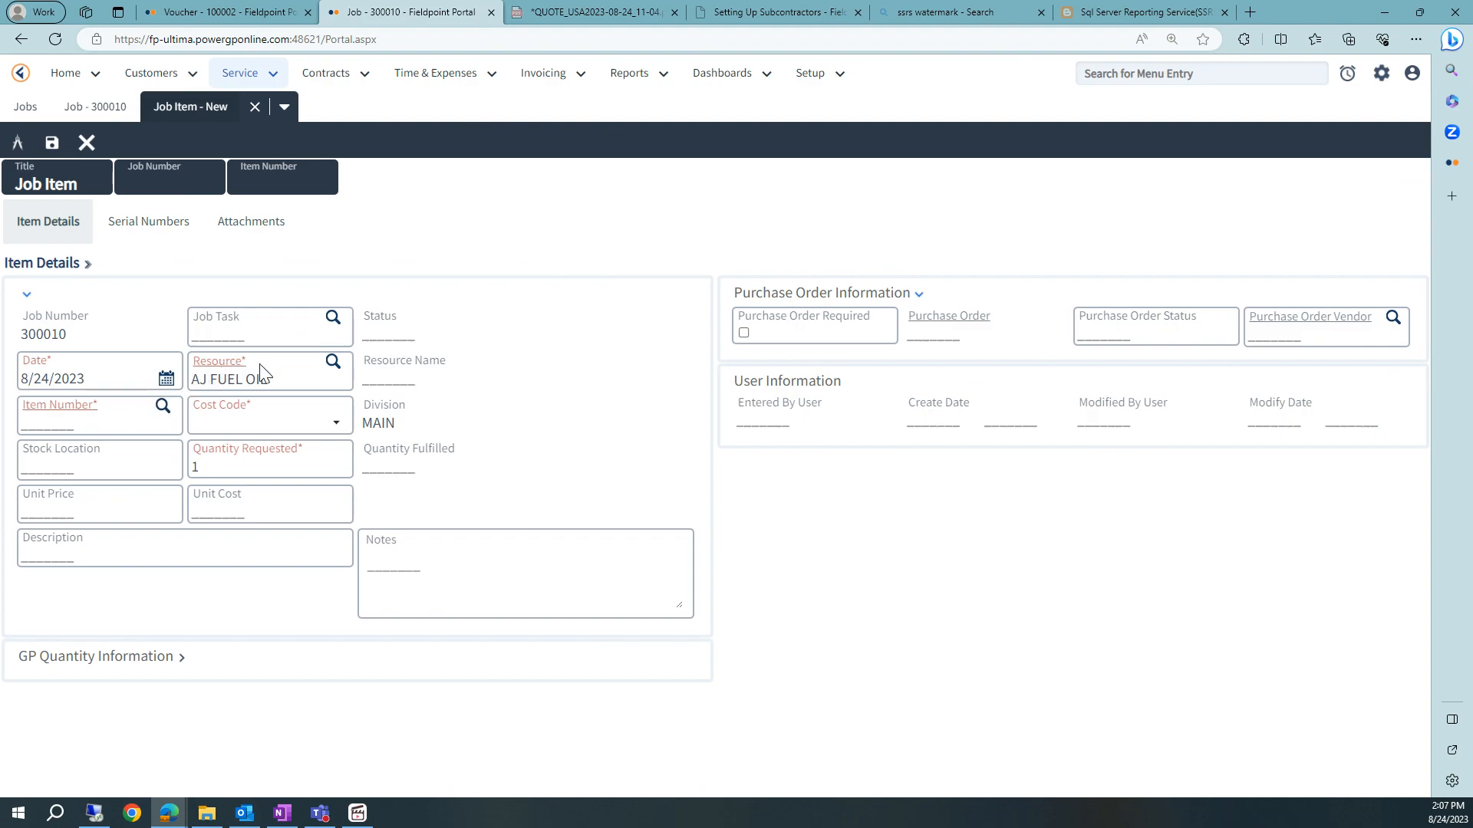
left_click(162, 405)
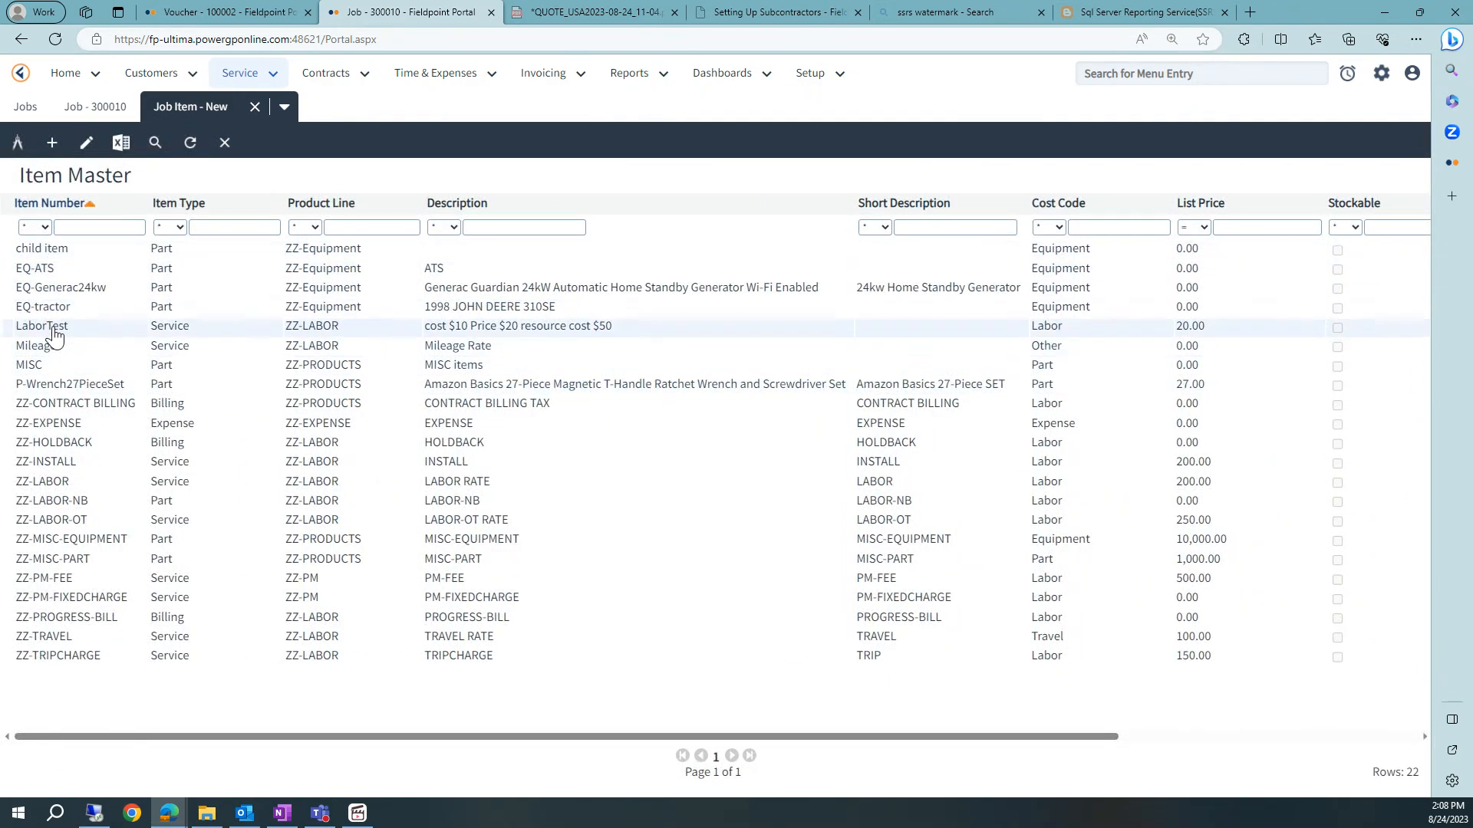
left_click(53, 364)
- Set the part's unit cost to 555 and unit price to 777
left_click_drag(204, 511, 184, 512)
type("555")
left_click(39, 511)
left_click_drag(44, 513, 16, 512)
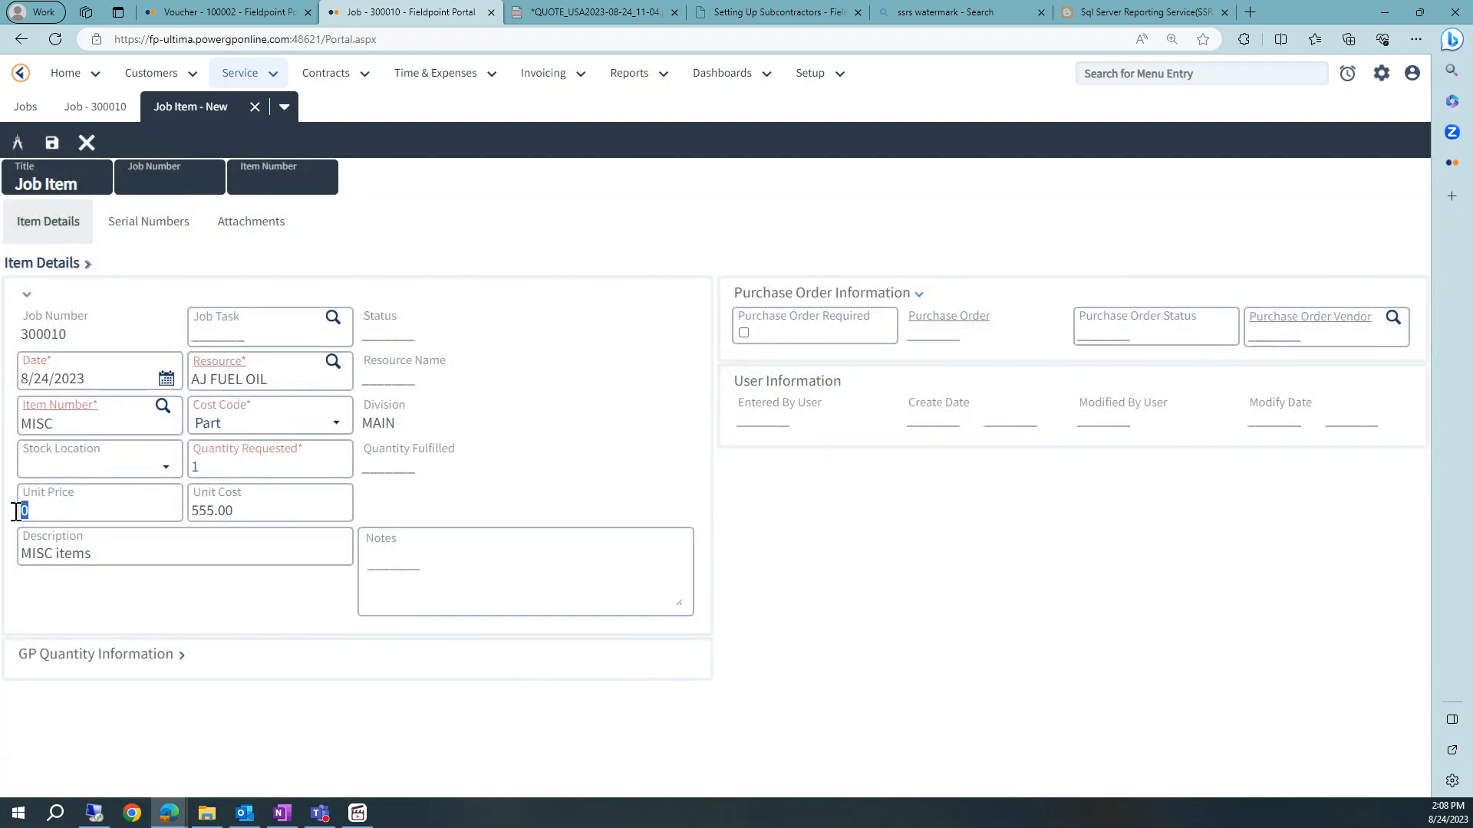
type("777")
- Require a purchase order for the part and choose AJ FUEL OIL as purchase order vendor
left_click(554, 508)
left_click(743, 334)
left_click(1387, 319)
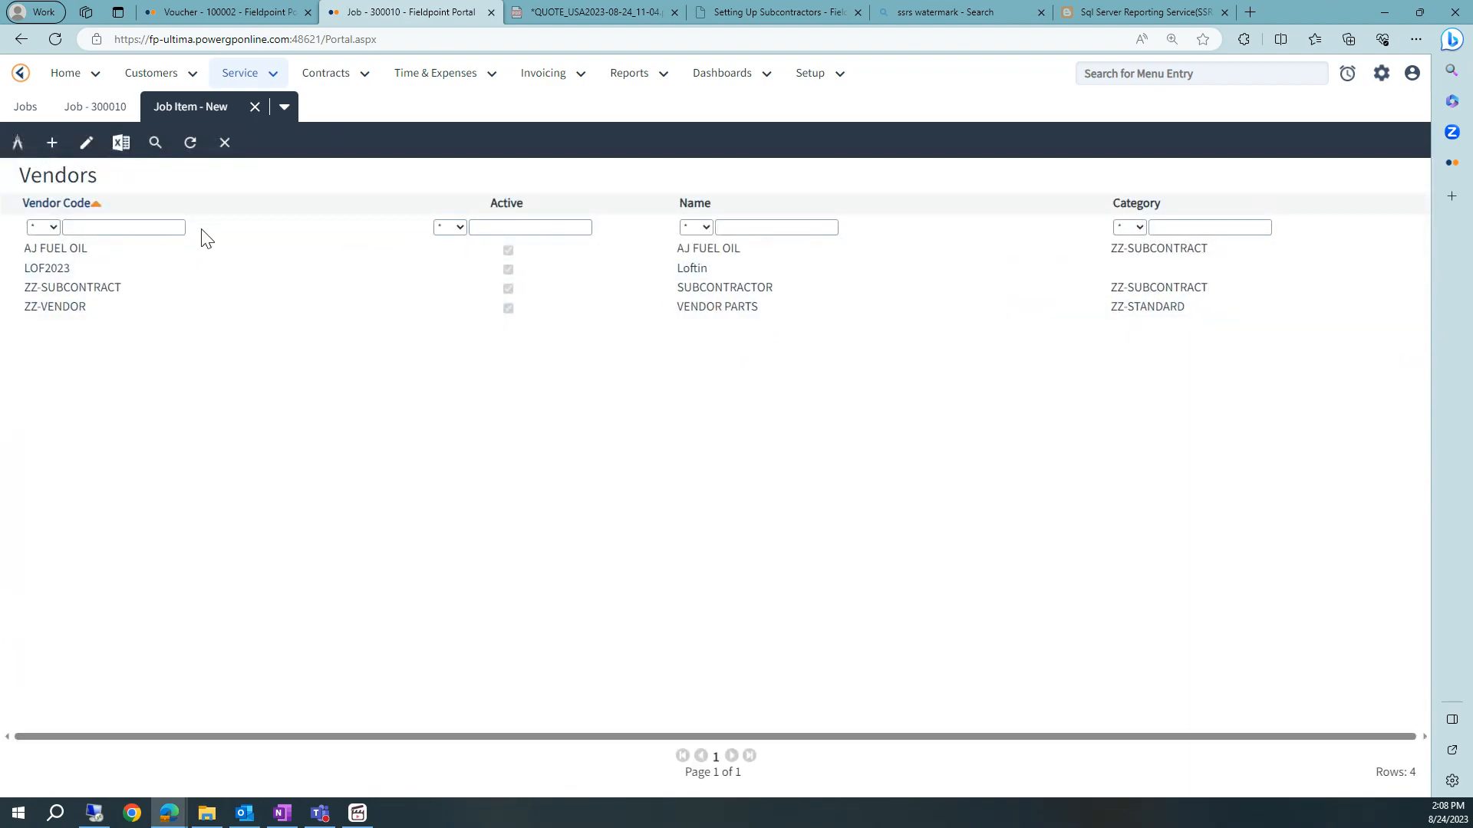
left_click(55, 249)
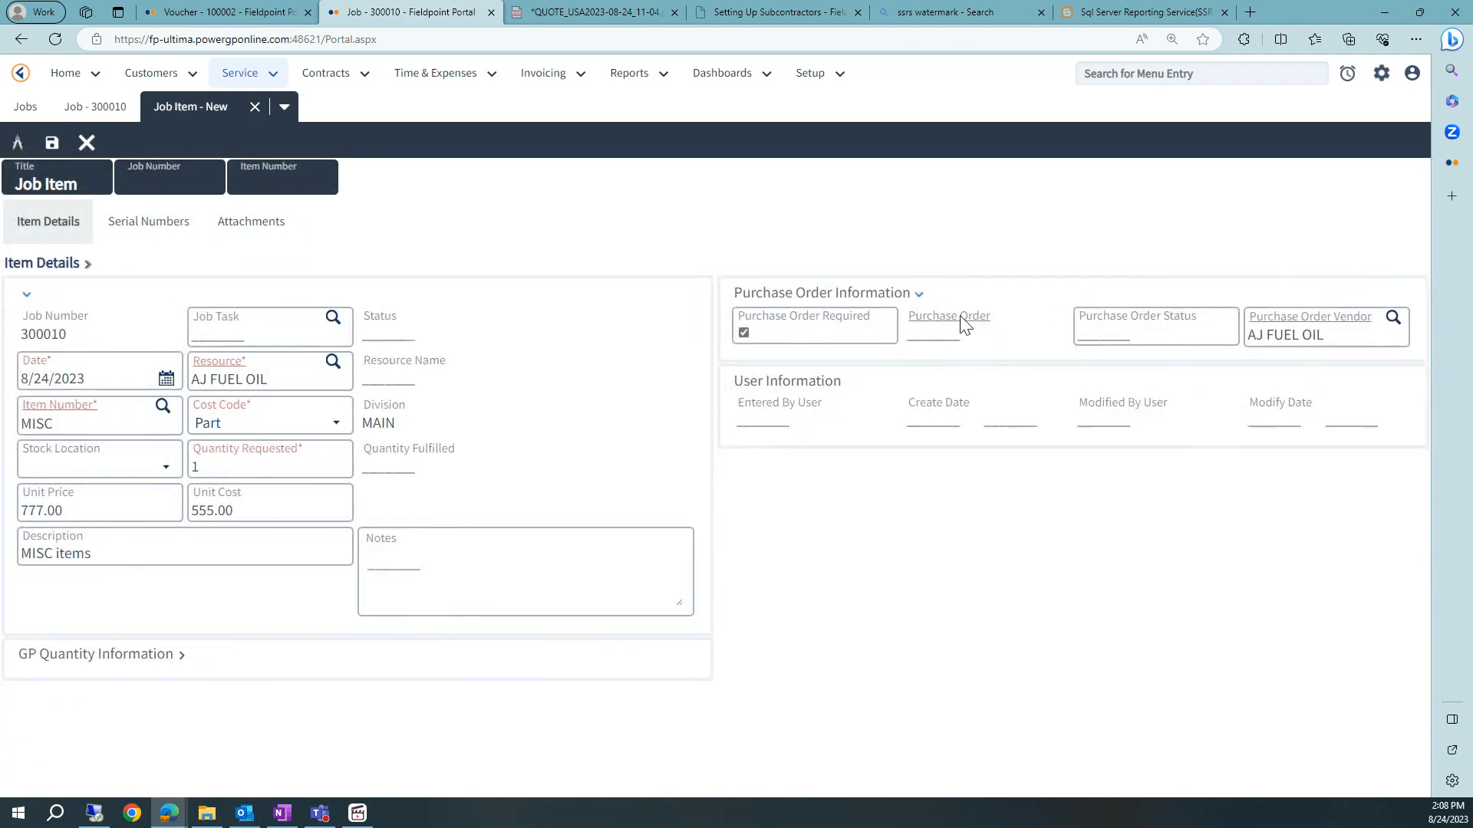
- Save the part entry and generate a purchase order for it
left_click(52, 143)
left_click(716, 471)
left_click(98, 466)
left_click(59, 514)
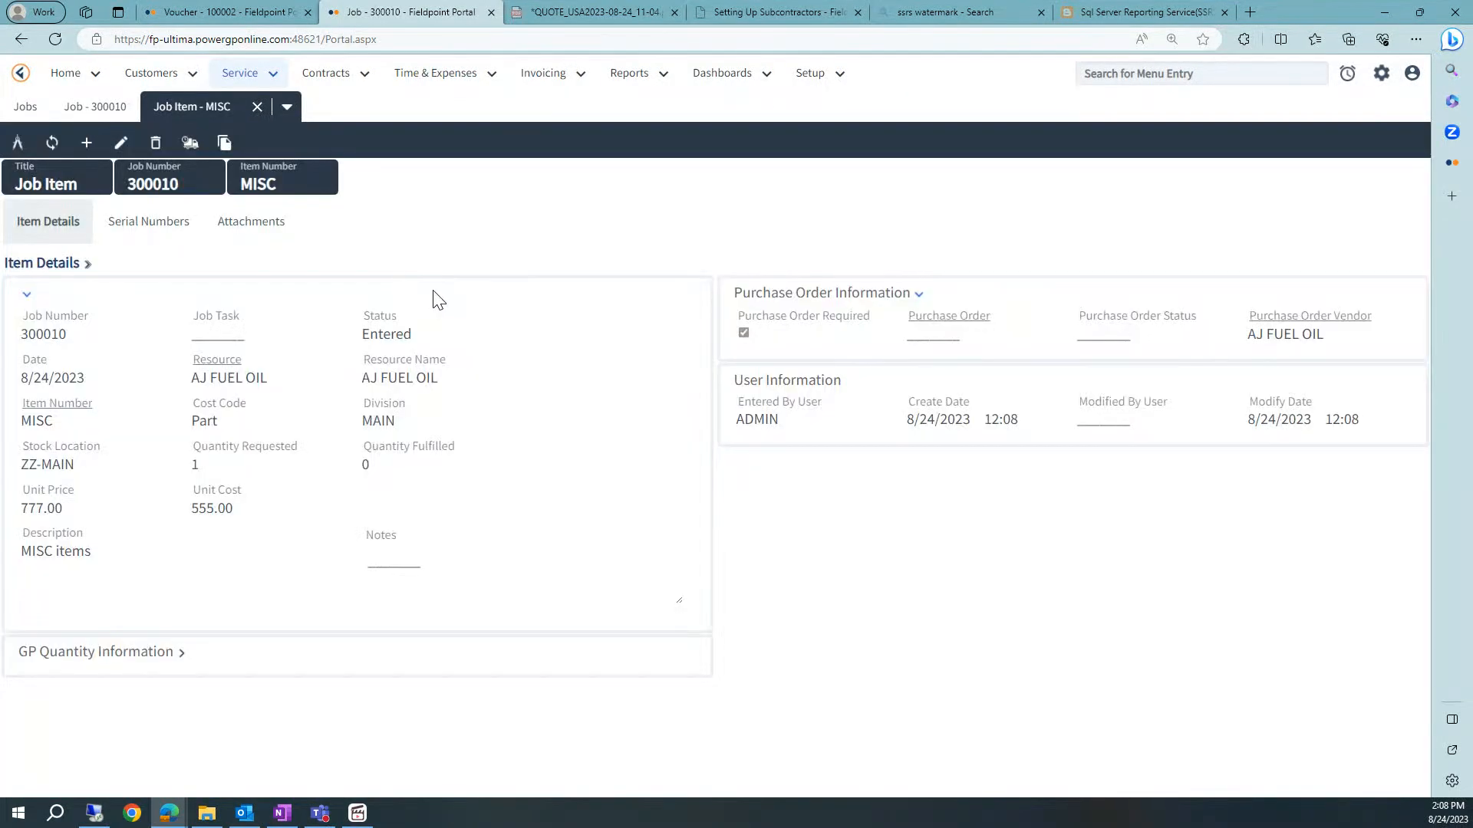
left_click(188, 145)
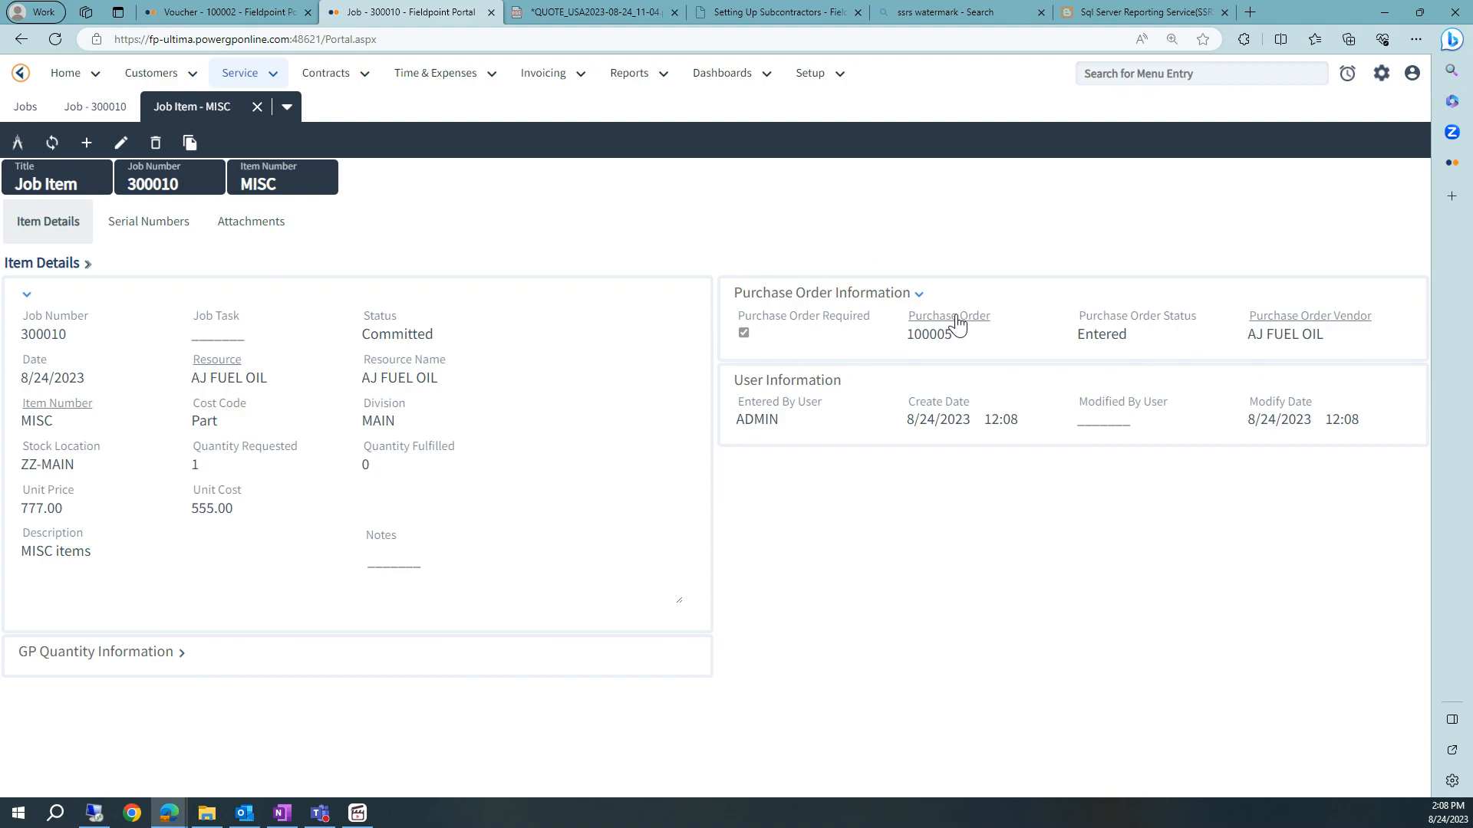
- Open purchase order 100005, receive and fulfill it, and close the purchase order and part entry
left_click(956, 316)
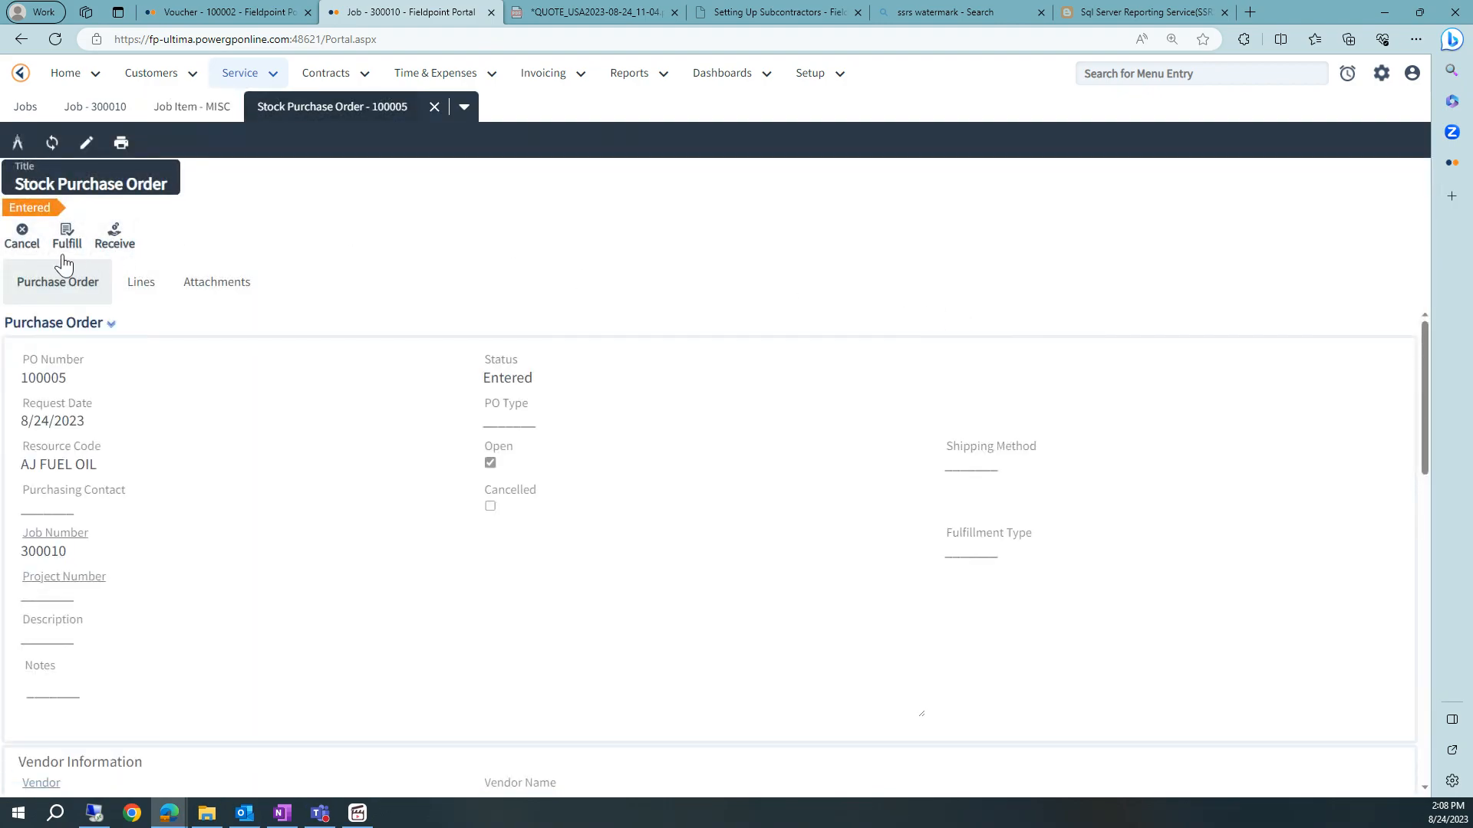
left_click(123, 237)
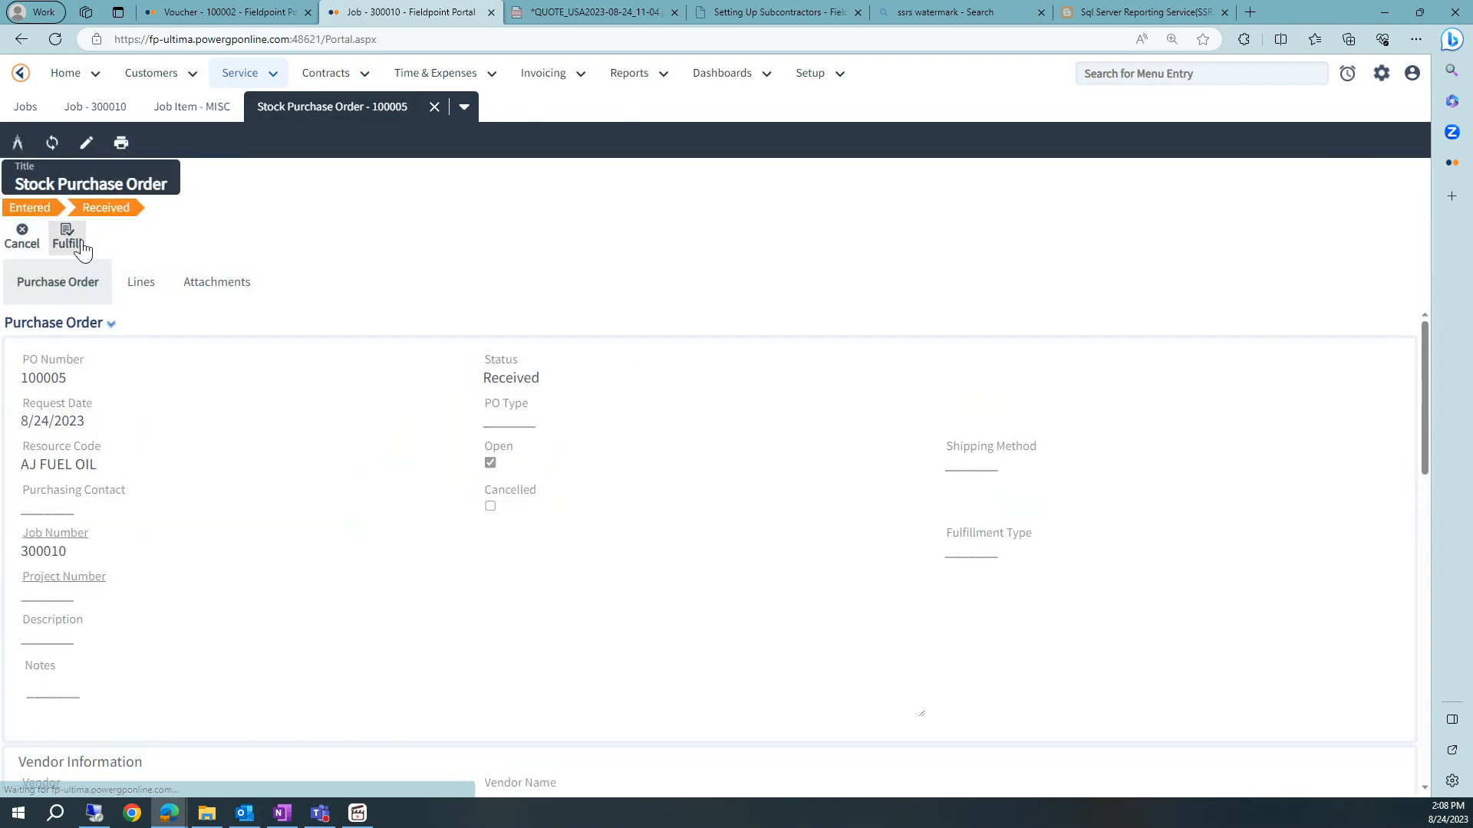
left_click(69, 235)
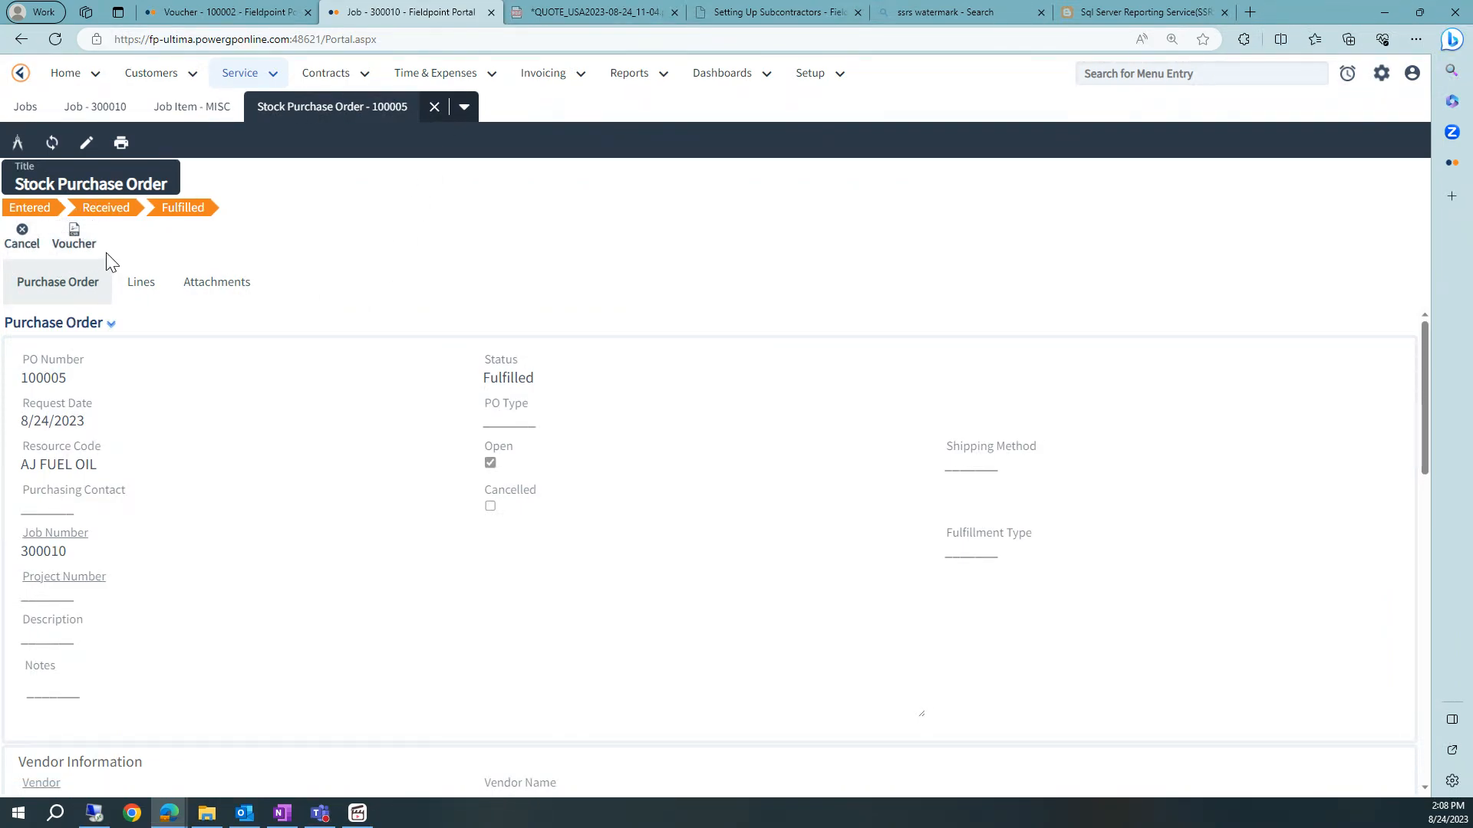
left_click(434, 108)
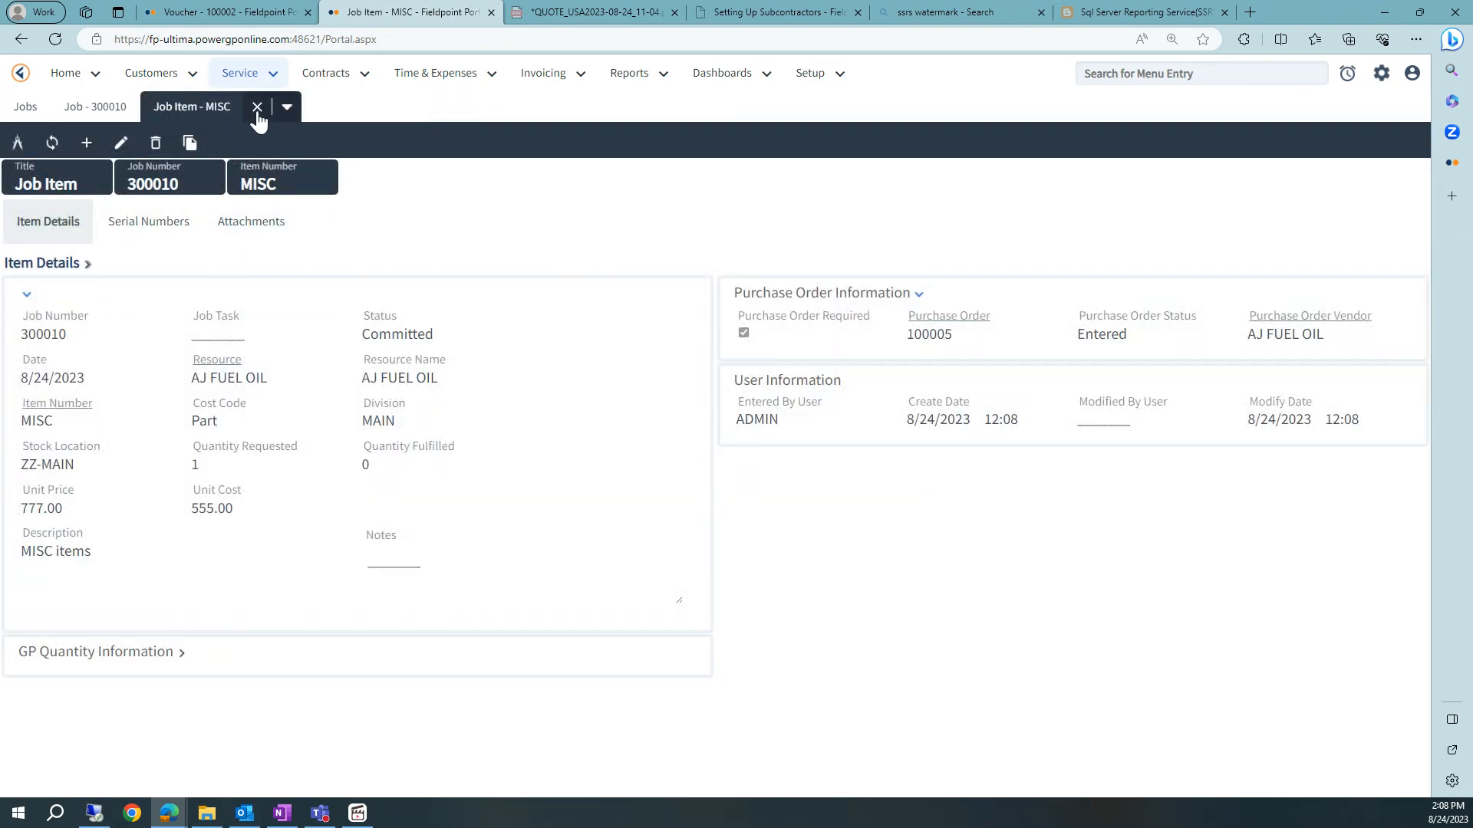
left_click(256, 107)
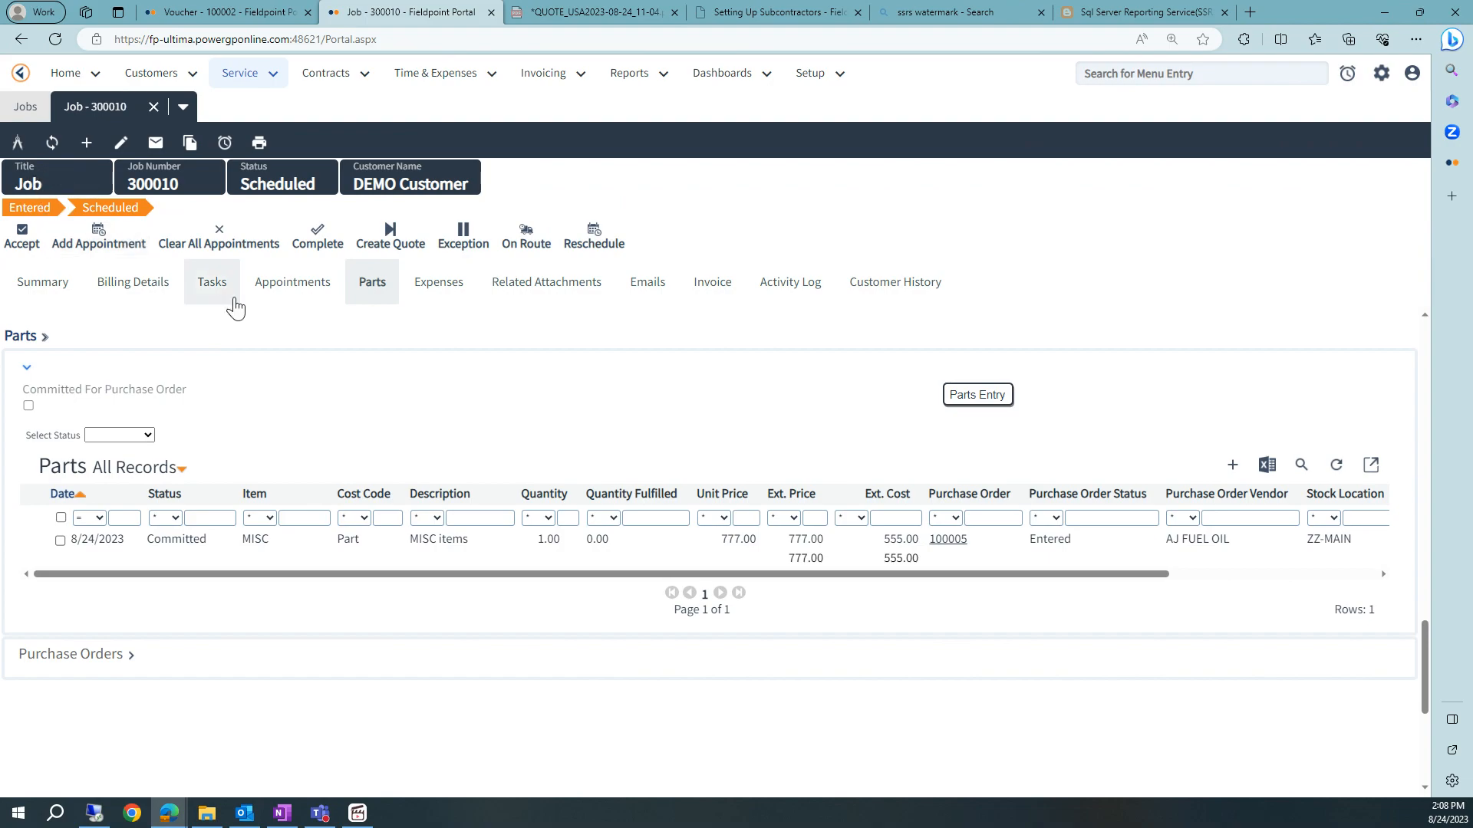
- Start a new job expense for AJ FUEL OIL with item ZZ-EXPENSE
left_click(289, 284)
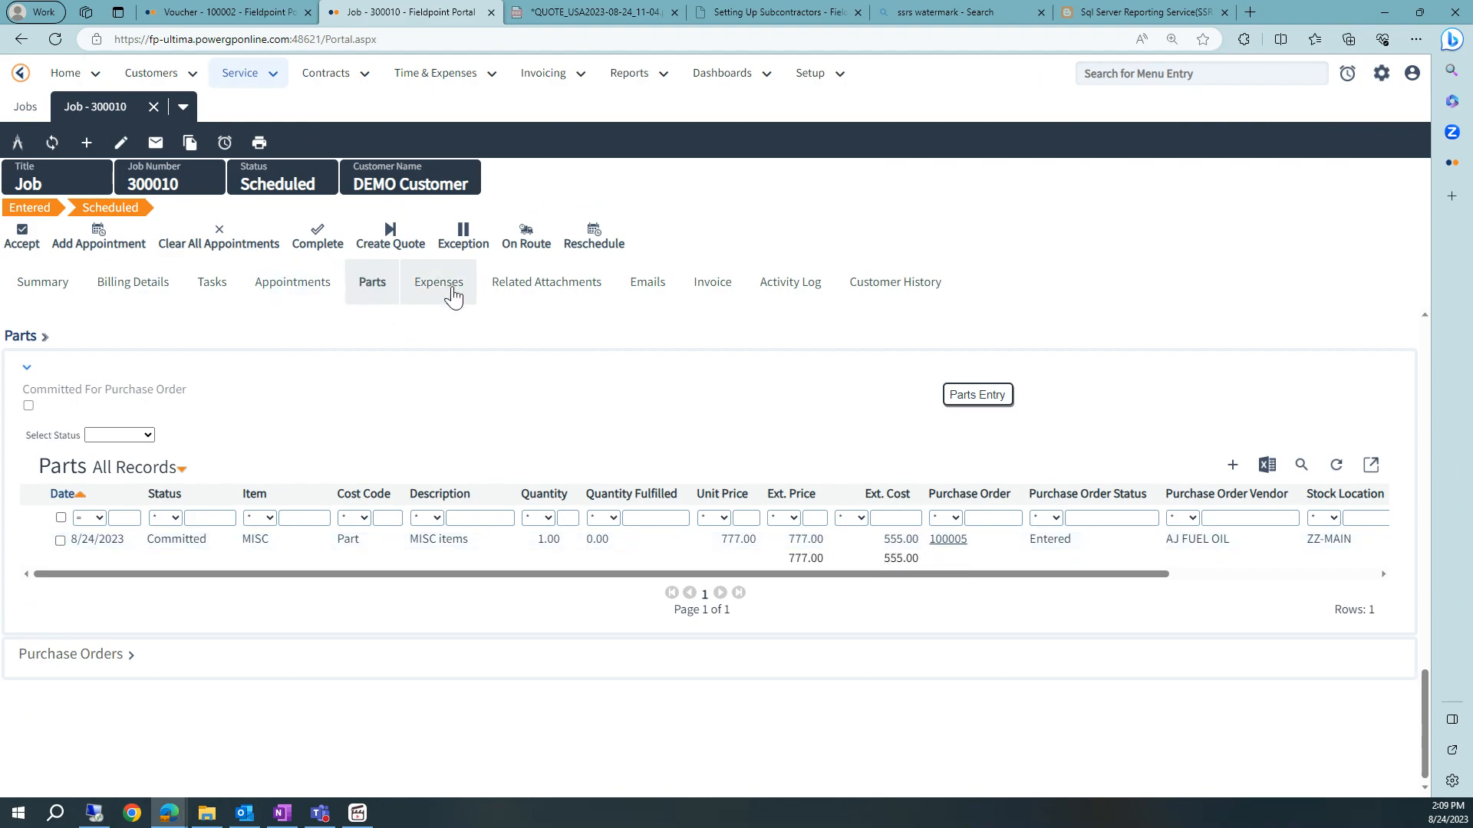
left_click(447, 291)
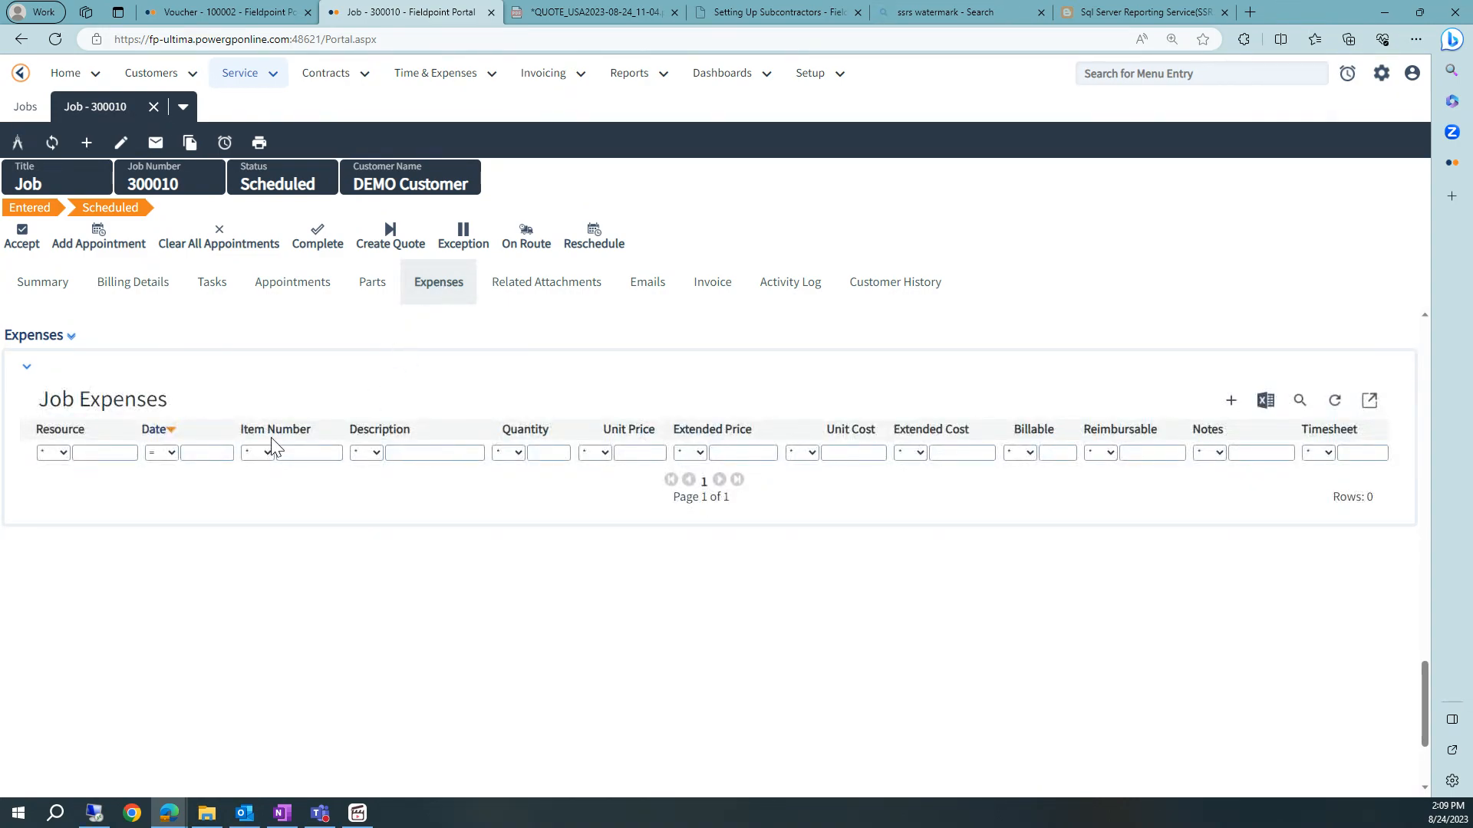
left_click(1225, 398)
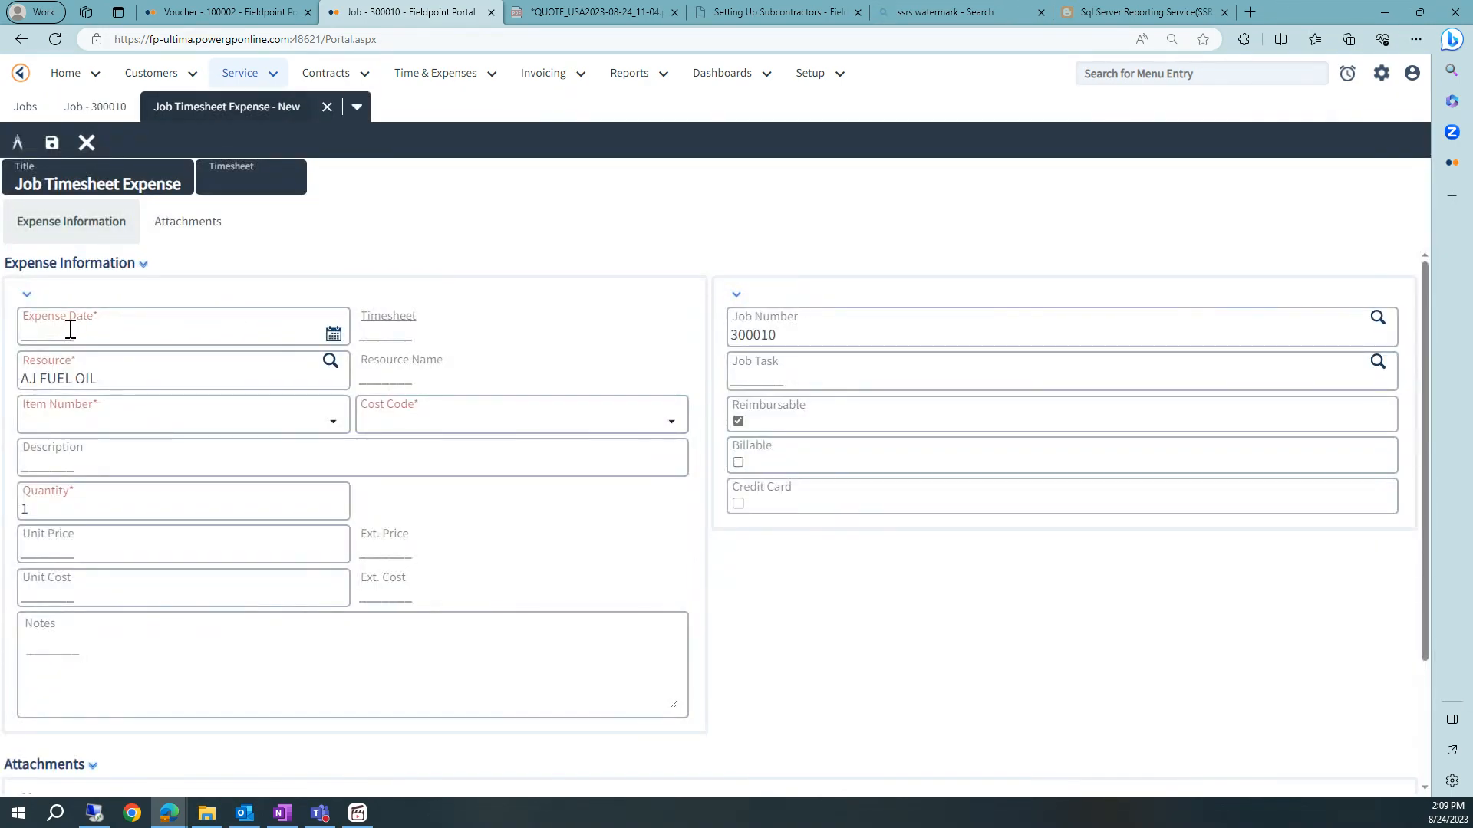
left_click(69, 329)
left_click(479, 311)
left_click(118, 421)
left_click(84, 451)
- Set the expense's unit cost to 123, save it and close the expense entry
left_click(10, 596)
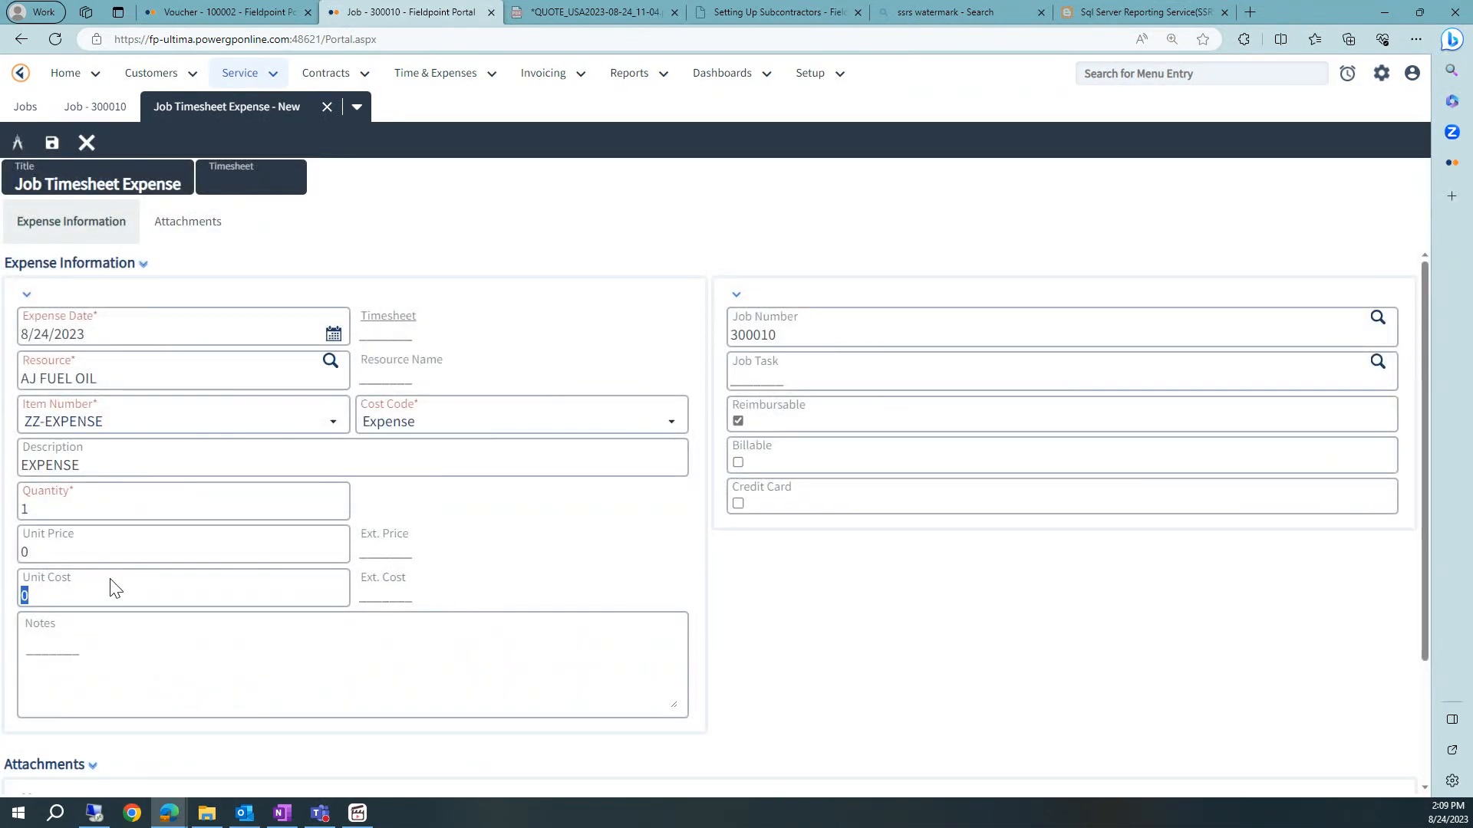
type("123")
left_click(14, 552)
type("123")
left_click(52, 142)
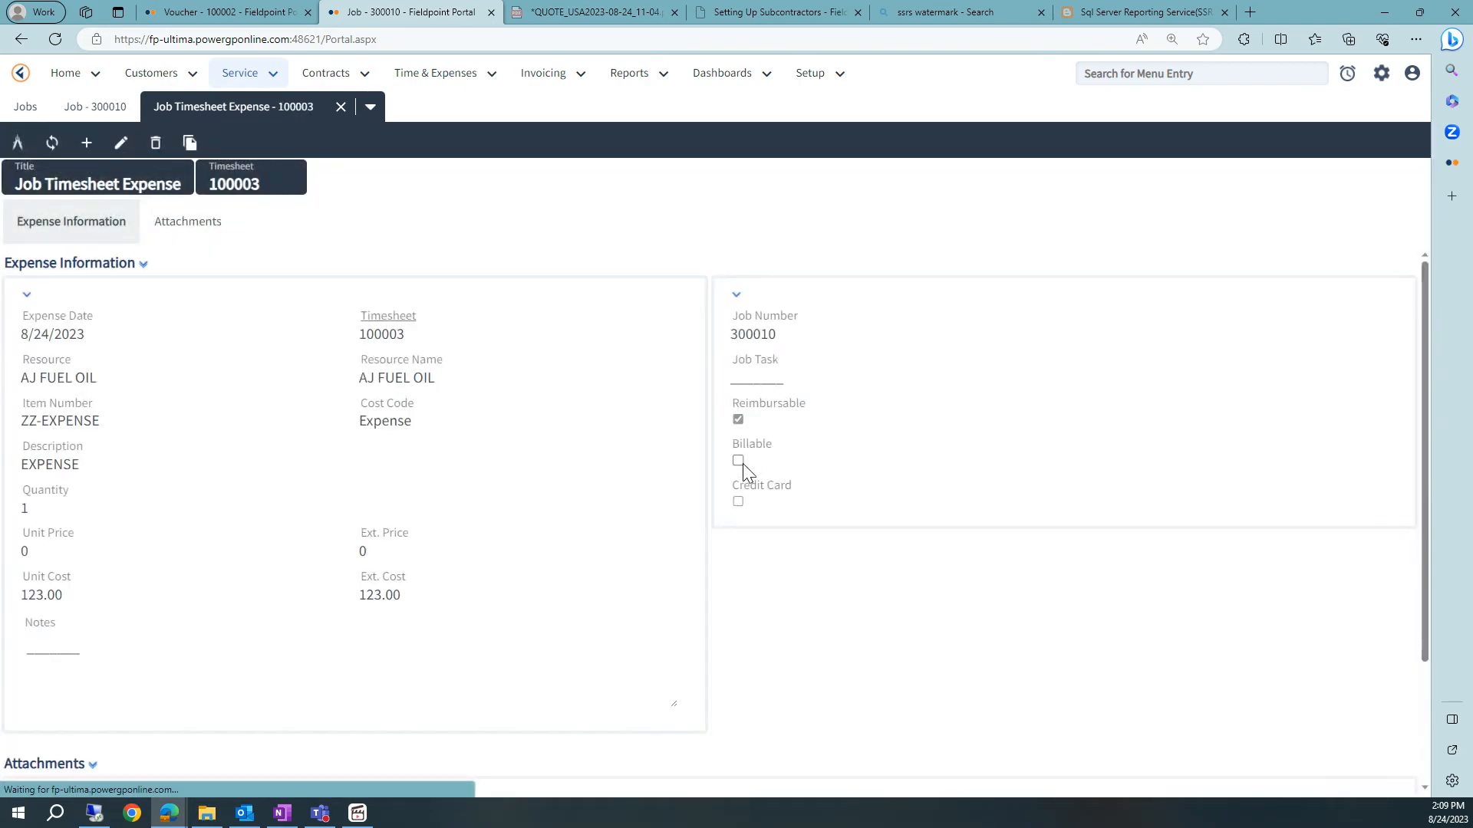
left_click(341, 107)
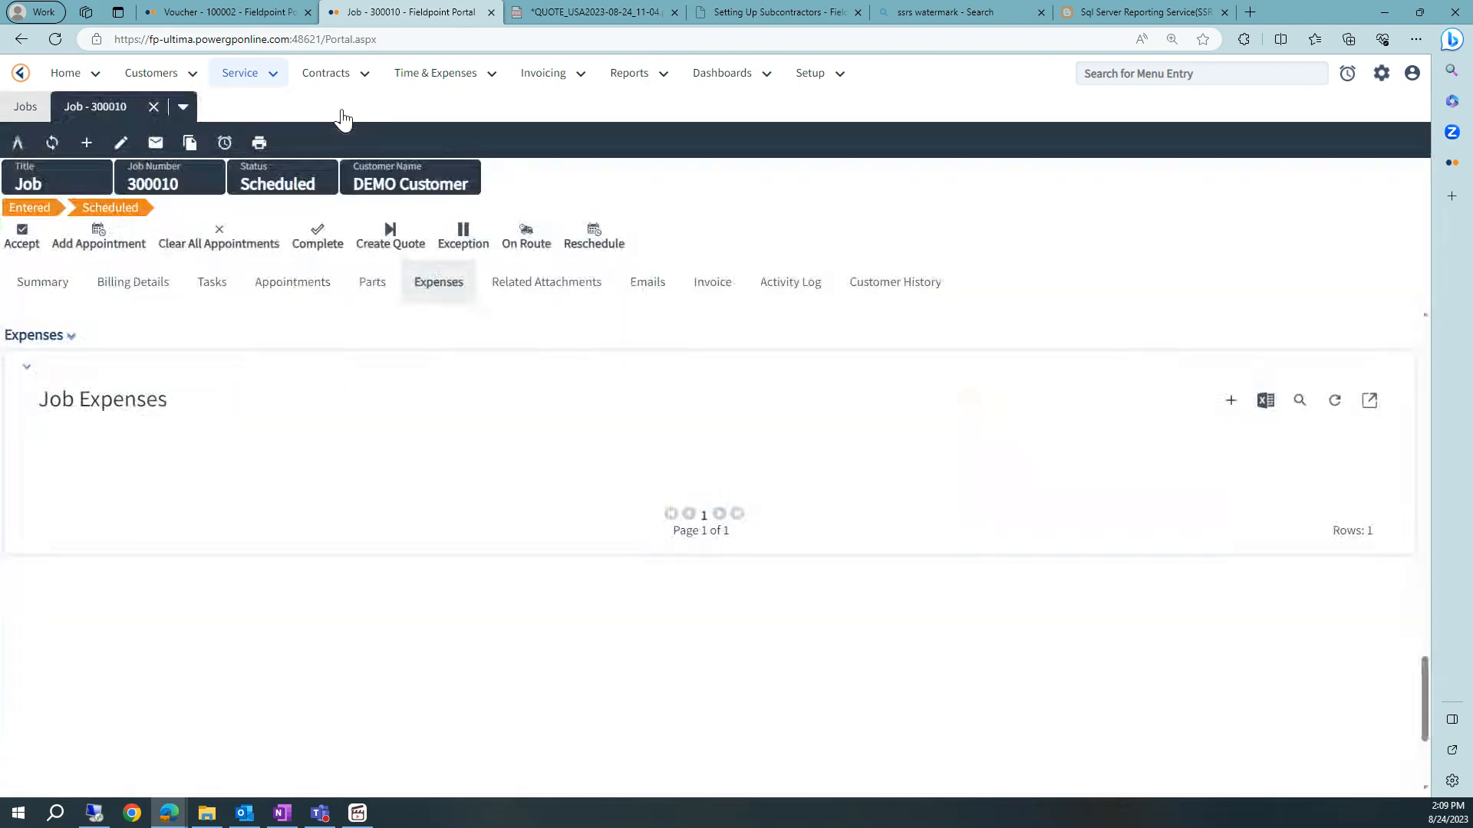
- Switch to OneNote and note the costs as Labor: 140, PO:555 and Expense:123
left_click(283, 813)
left_click(716, 498)
type("Labor: 14")
key("BackSpace")
key("Return")
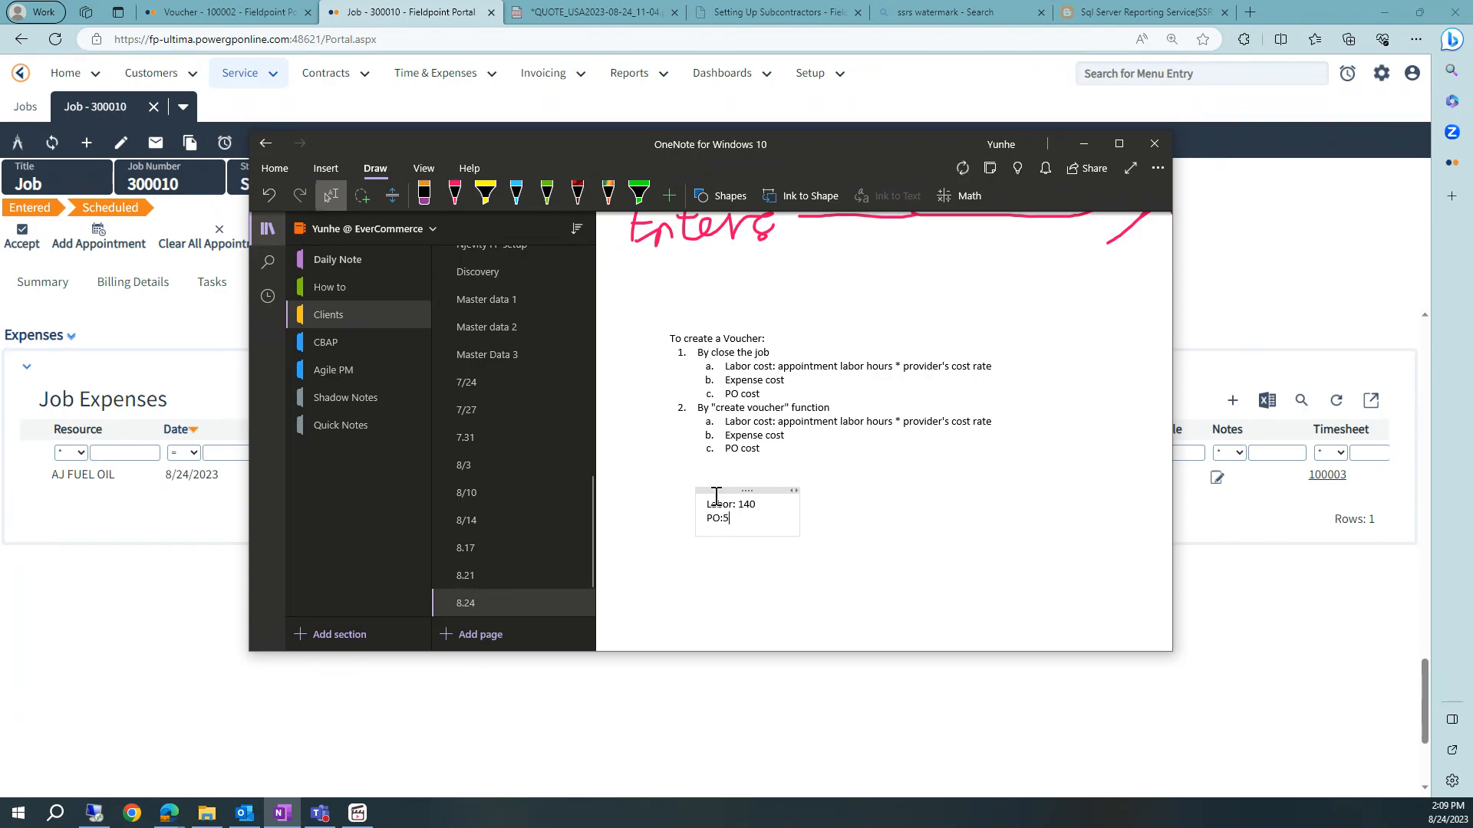
type("PO:555")
key("Return")
type("Expense:123")
key("Return")
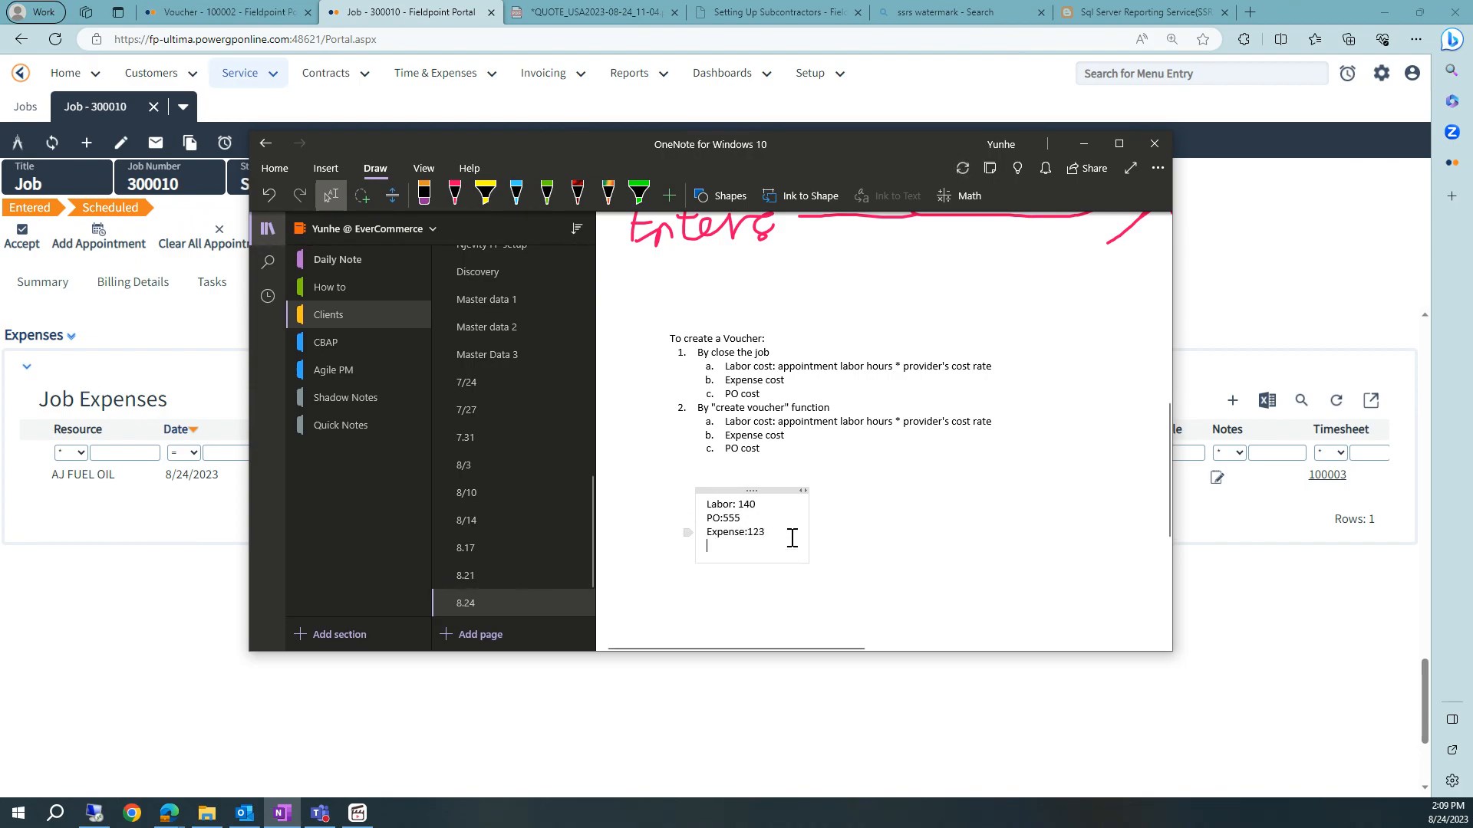
- Add the line Voucher: 140+555+123=818 beneath the cost notes and return to the browser
key("Return")
type("voucher: 140+555+123=818")
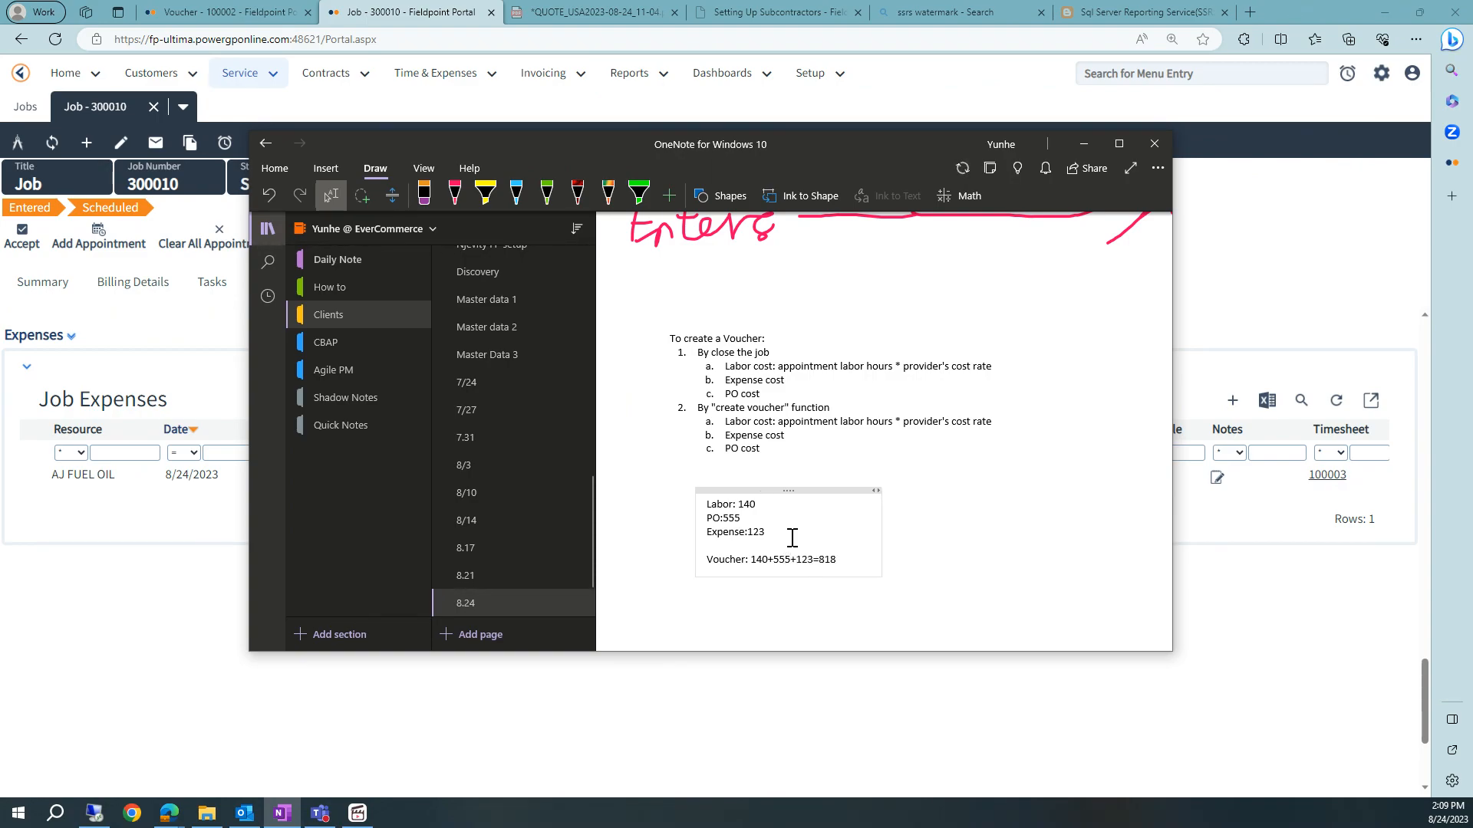
double_click(825, 560)
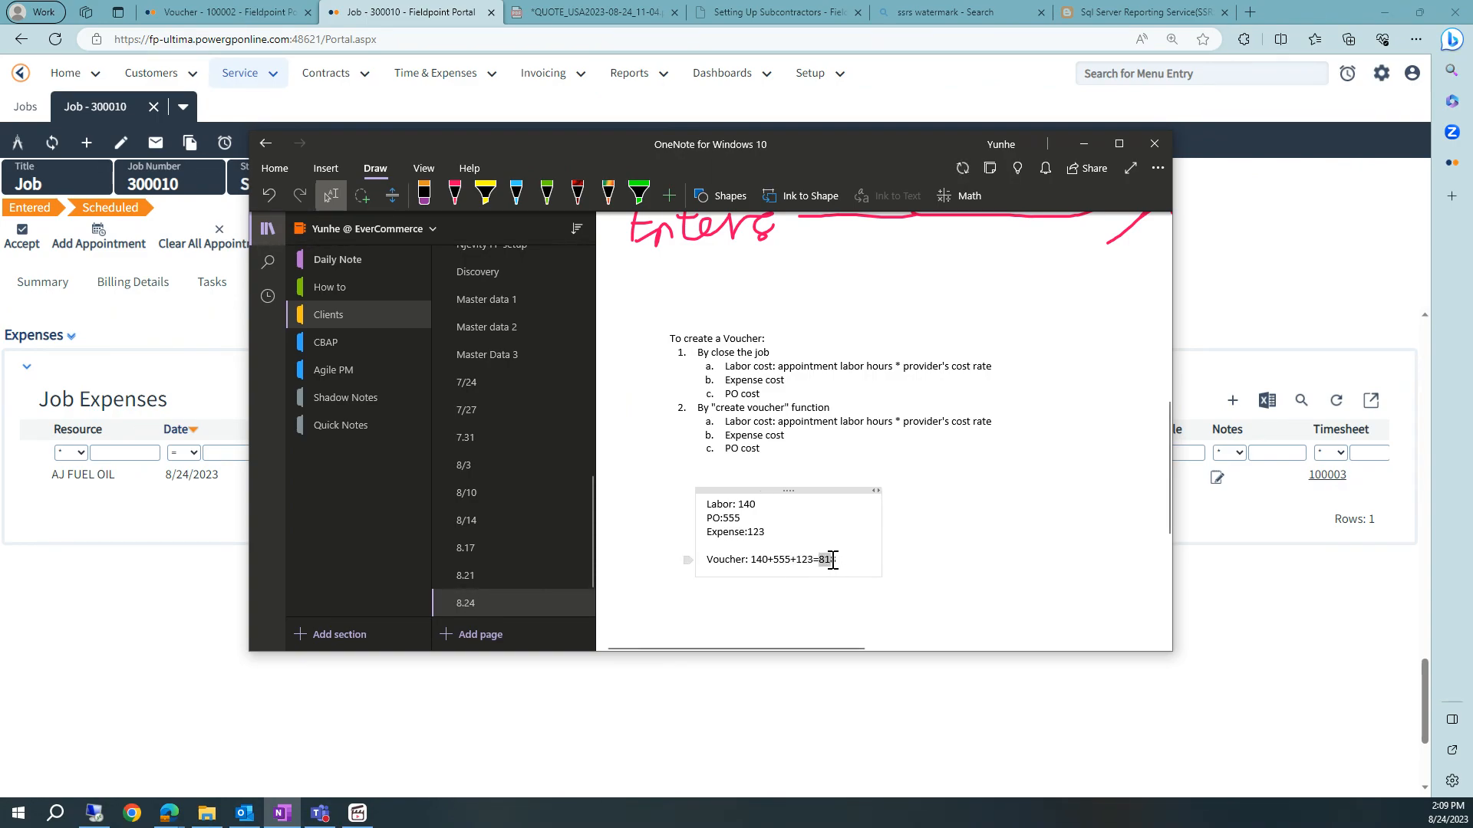
left_click(909, 700)
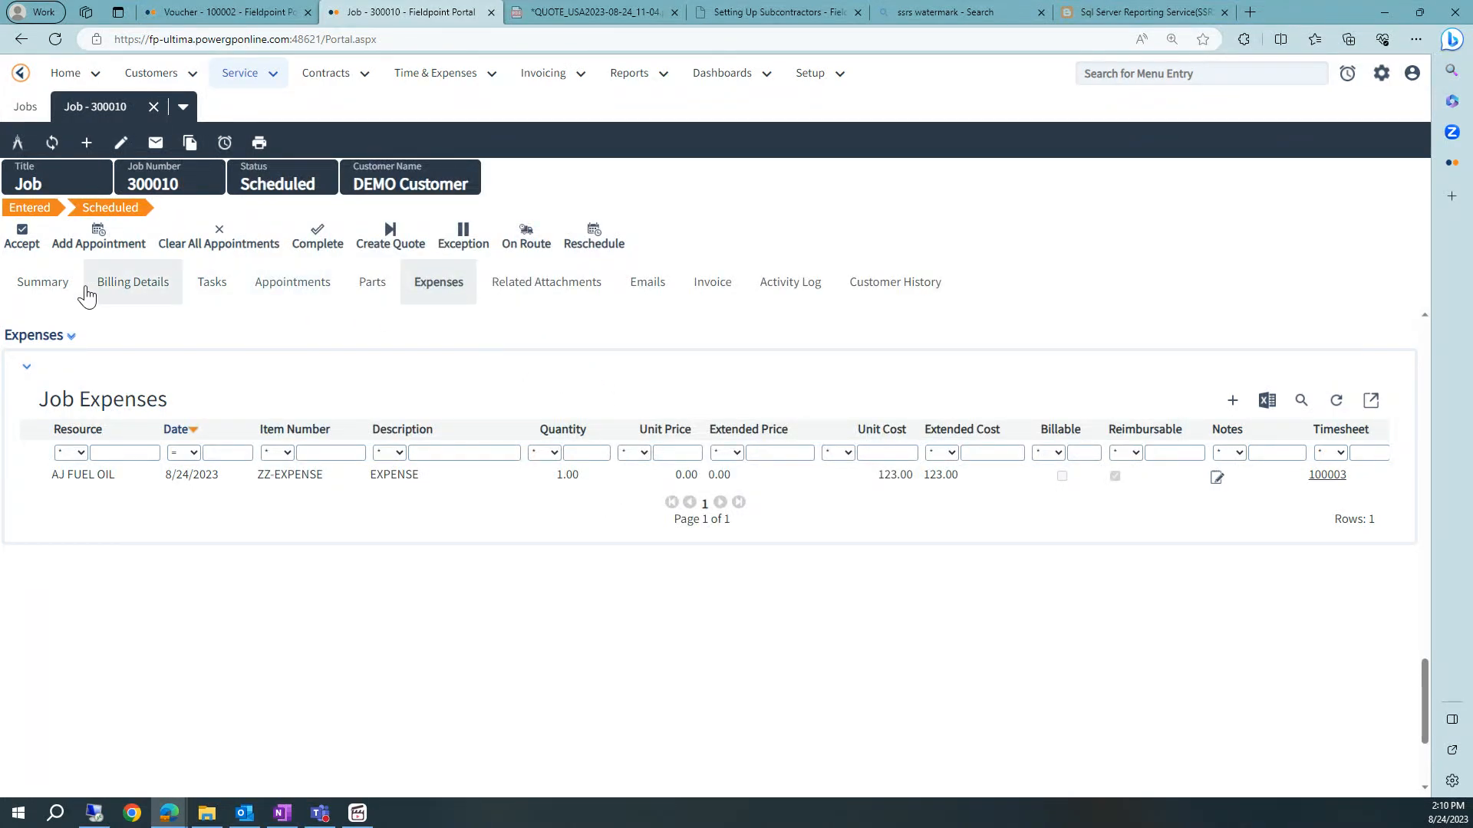
- Create a voucher for job 300010 with vendor AJ FUEL OIL from the job's billing details
left_click(46, 287)
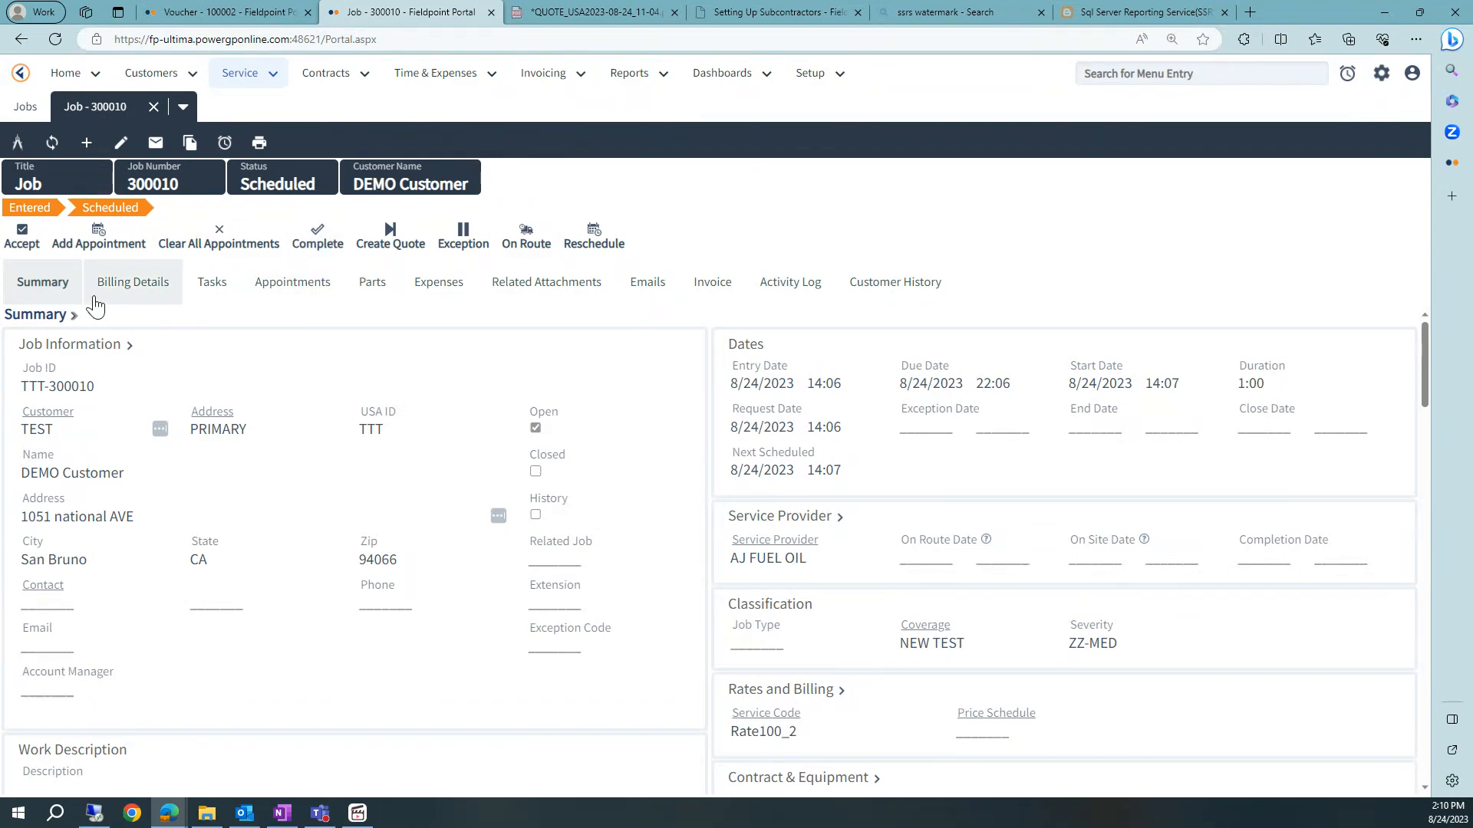
left_click(134, 289)
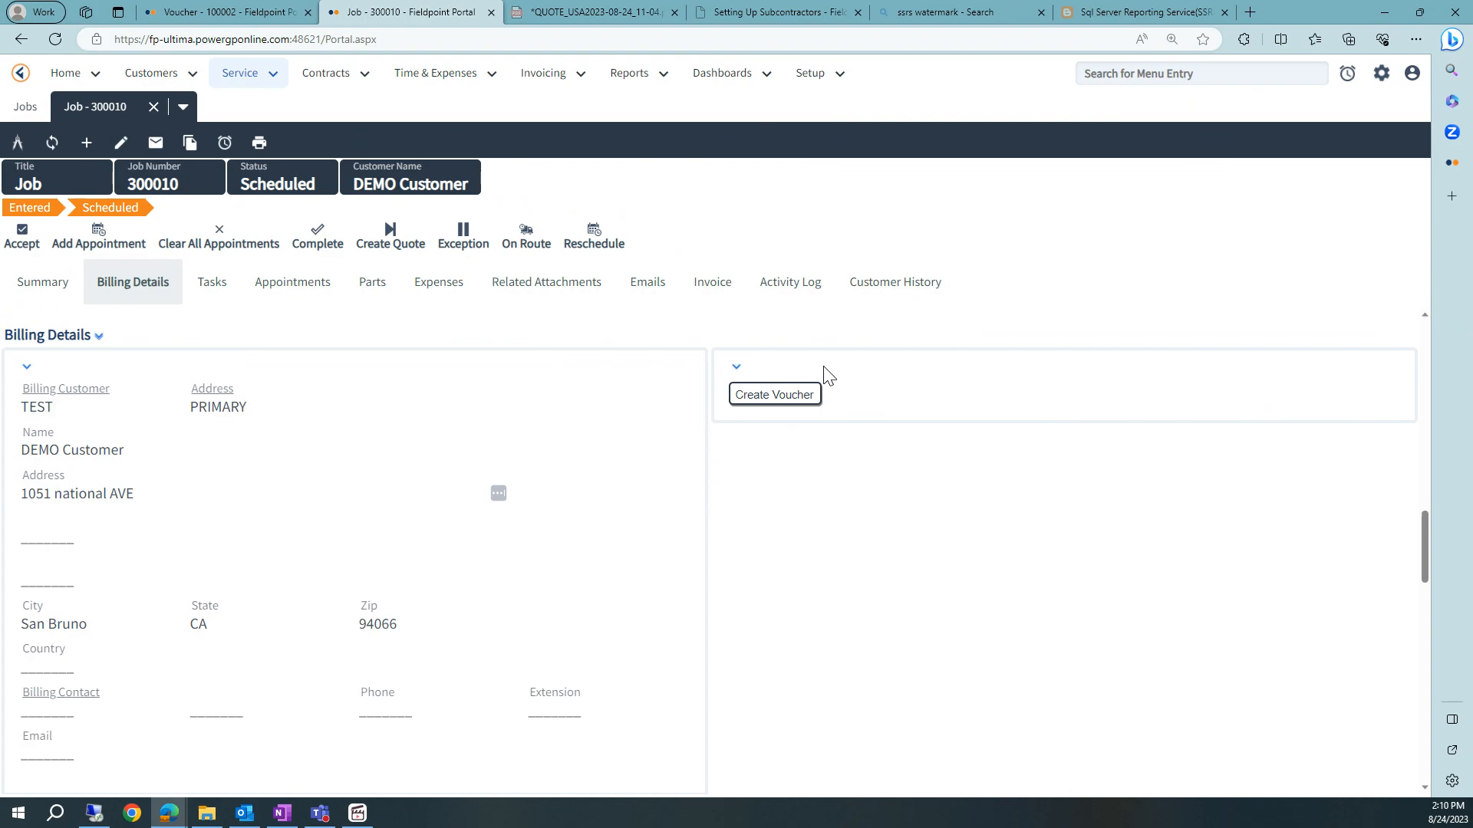
left_click(759, 404)
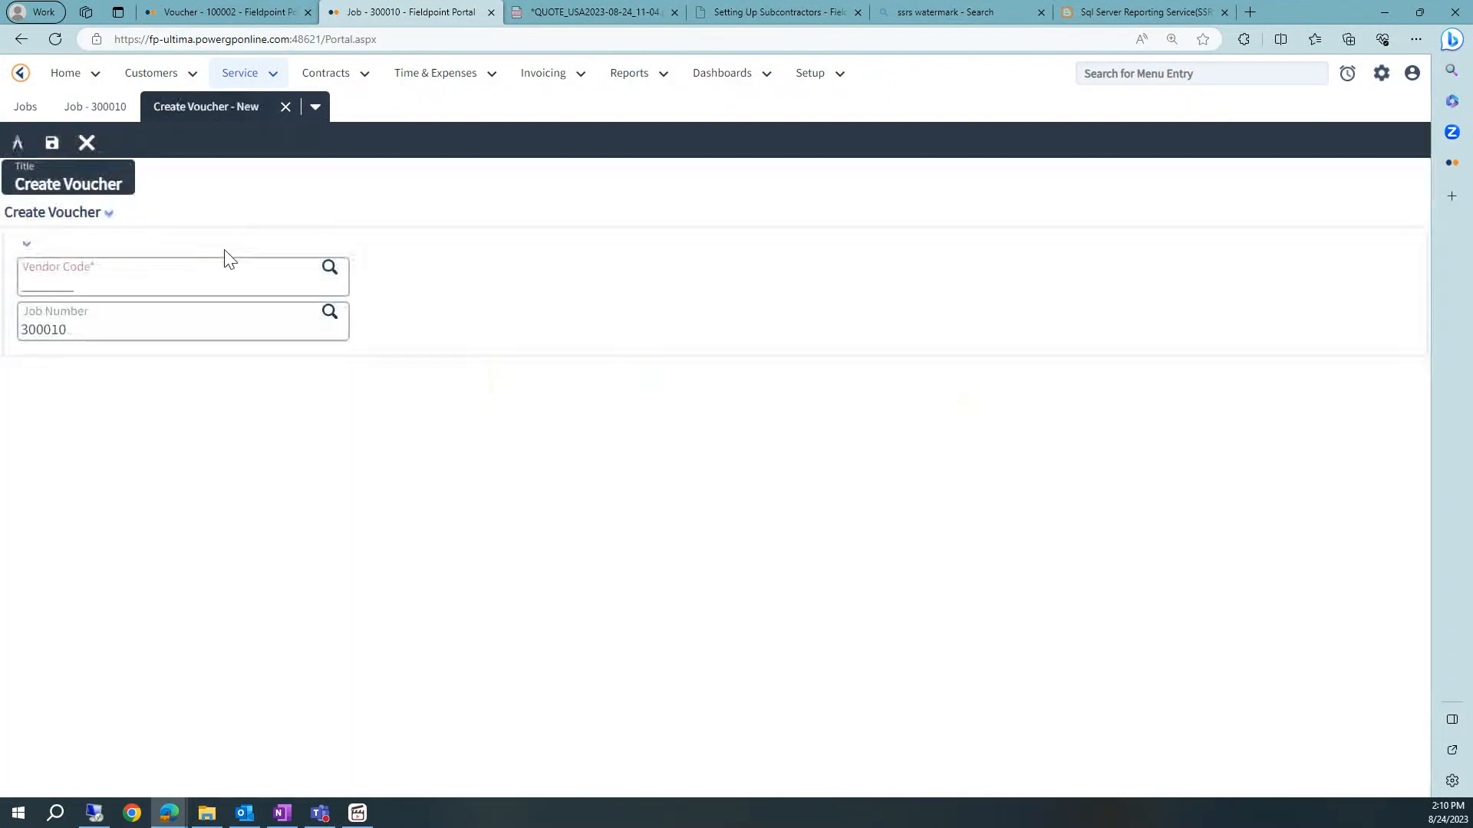
left_click(329, 267)
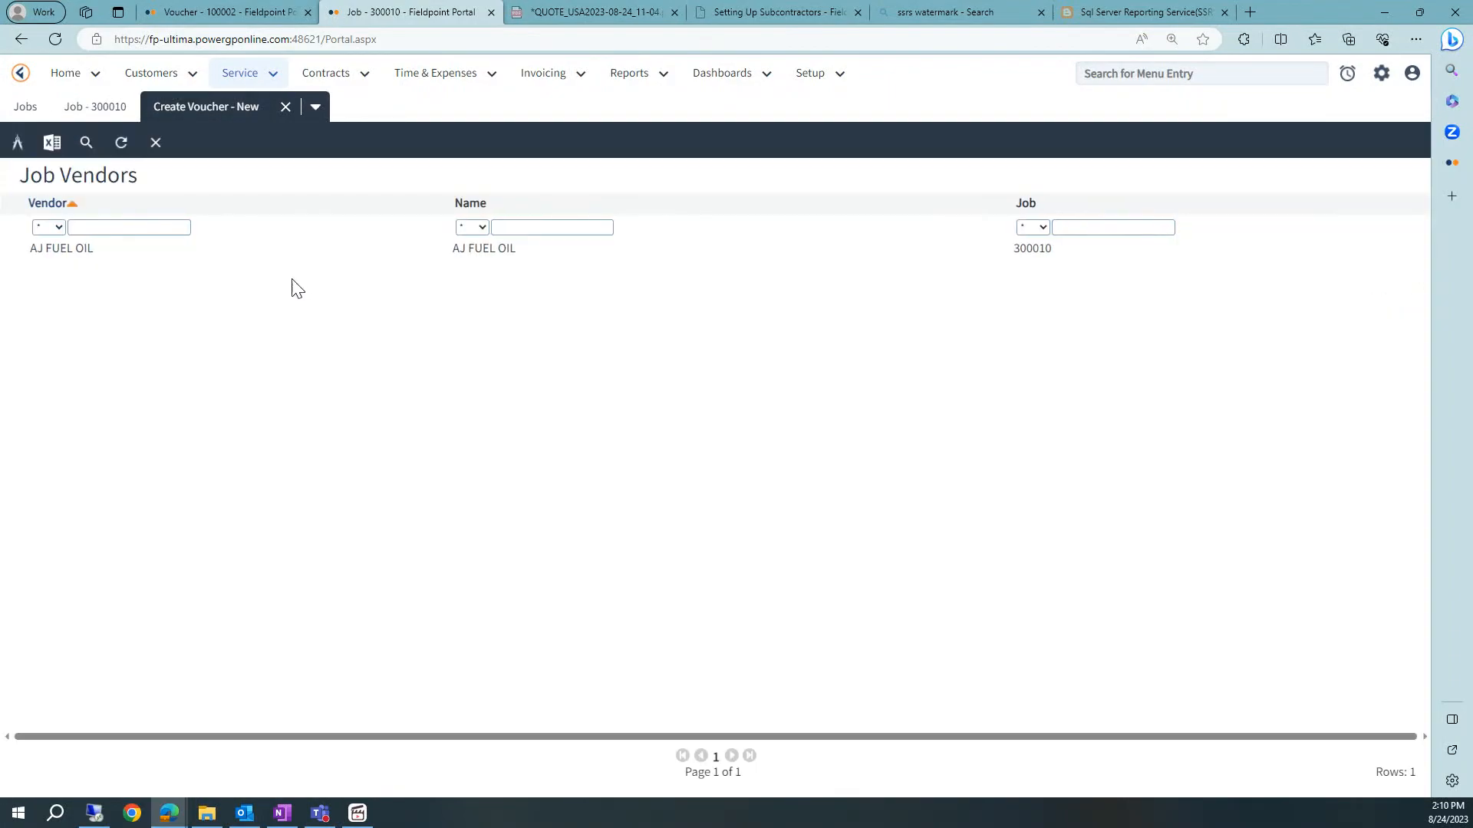
left_click(62, 249)
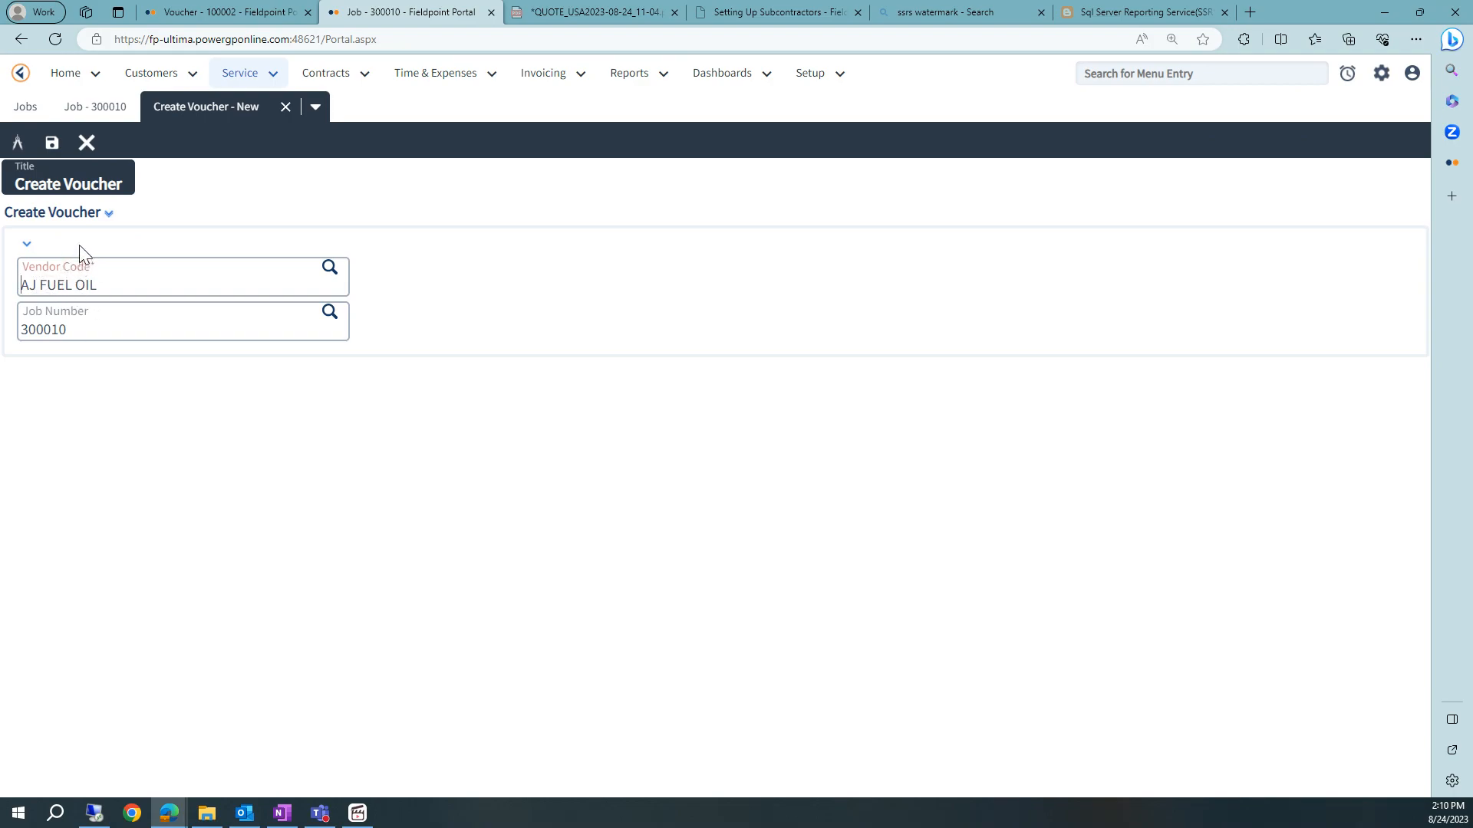
left_click(54, 146)
left_click(284, 112)
- Refresh the job's vouchers list and scroll across to examine the new voucher's cost
left_click(667, 471)
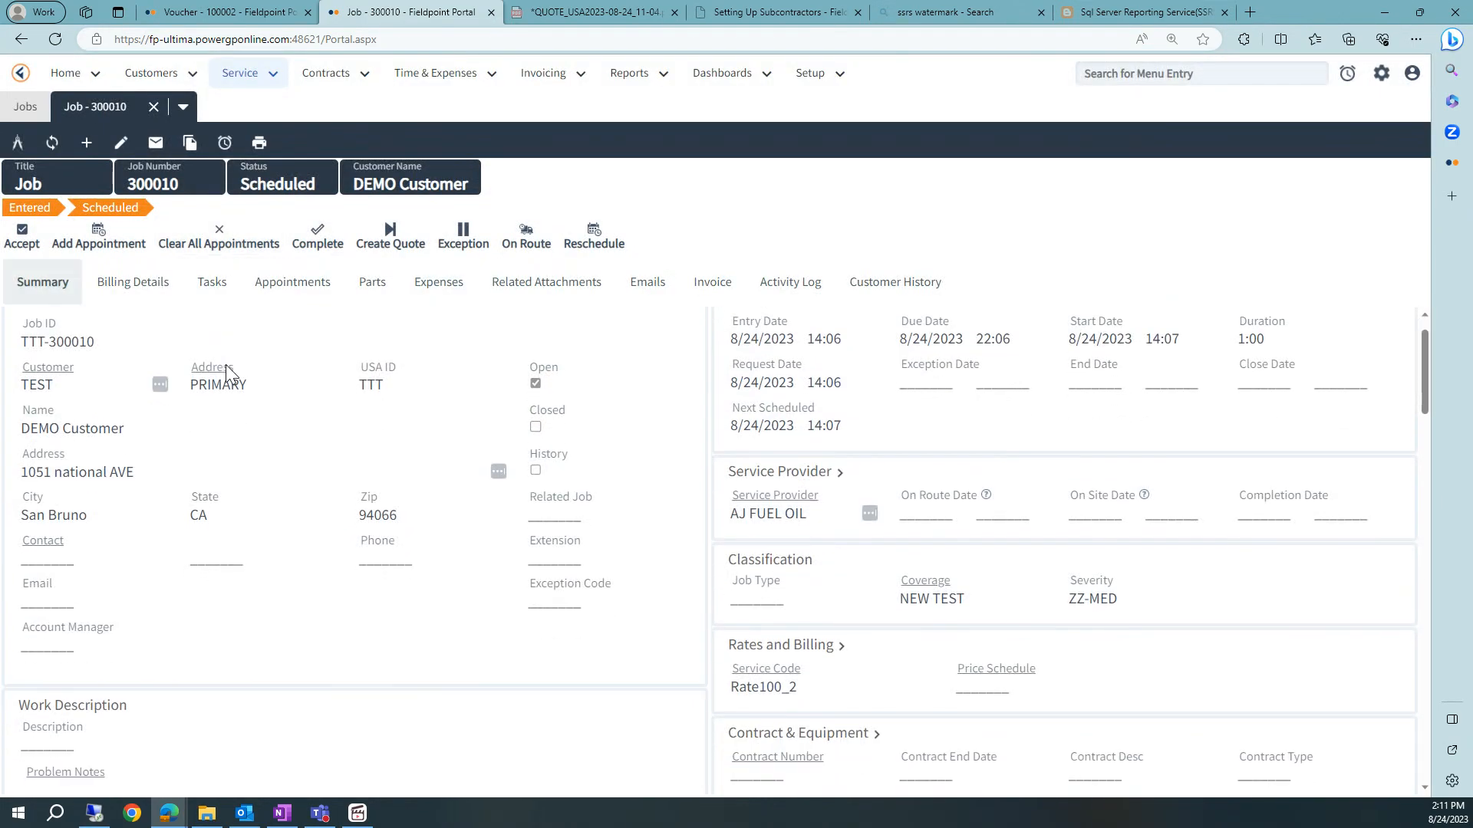
scroll(230, 375, "down", 10)
scroll(232, 387, "up", 3)
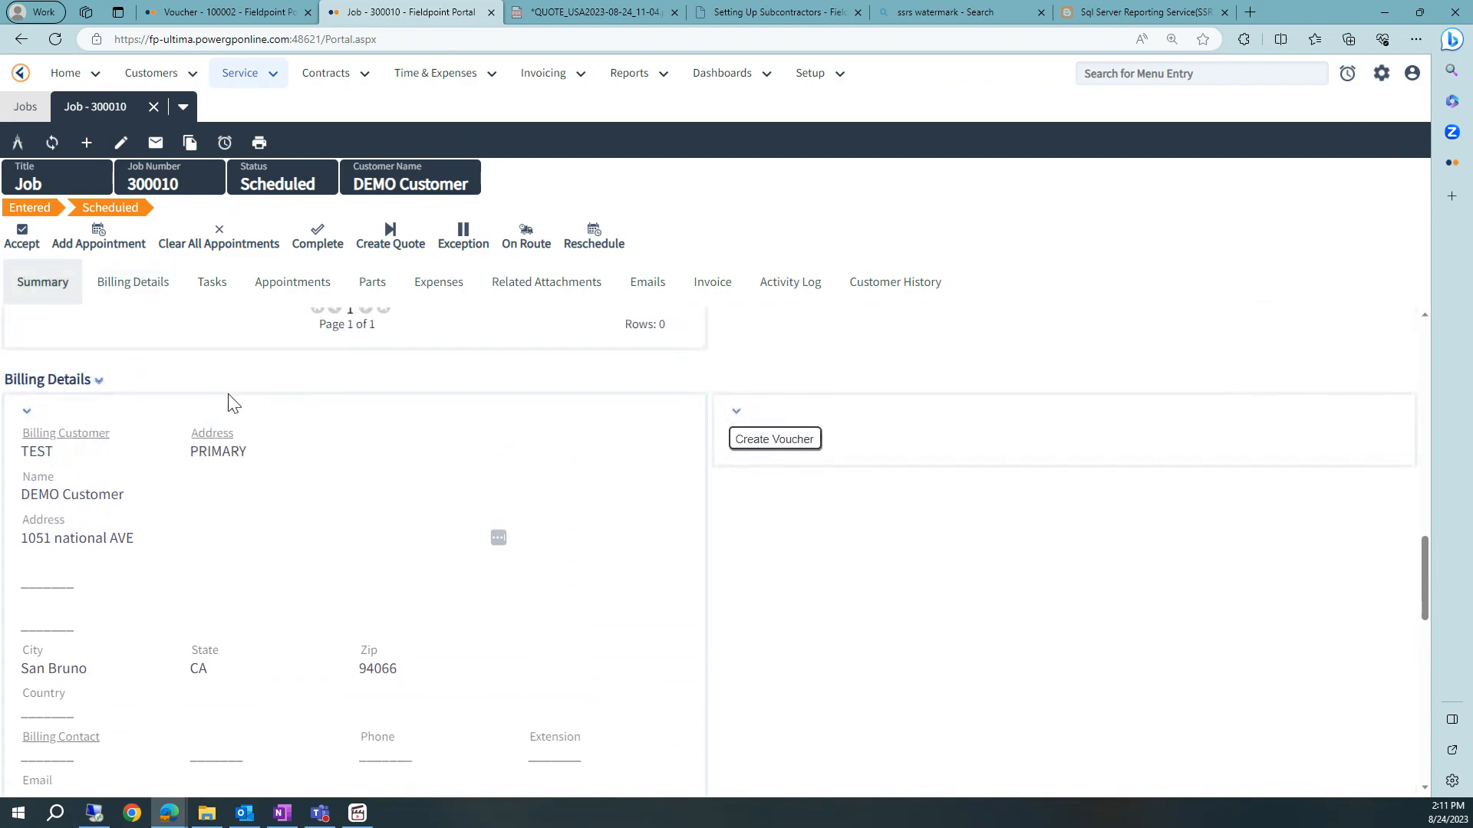
scroll(230, 399, "up", 1)
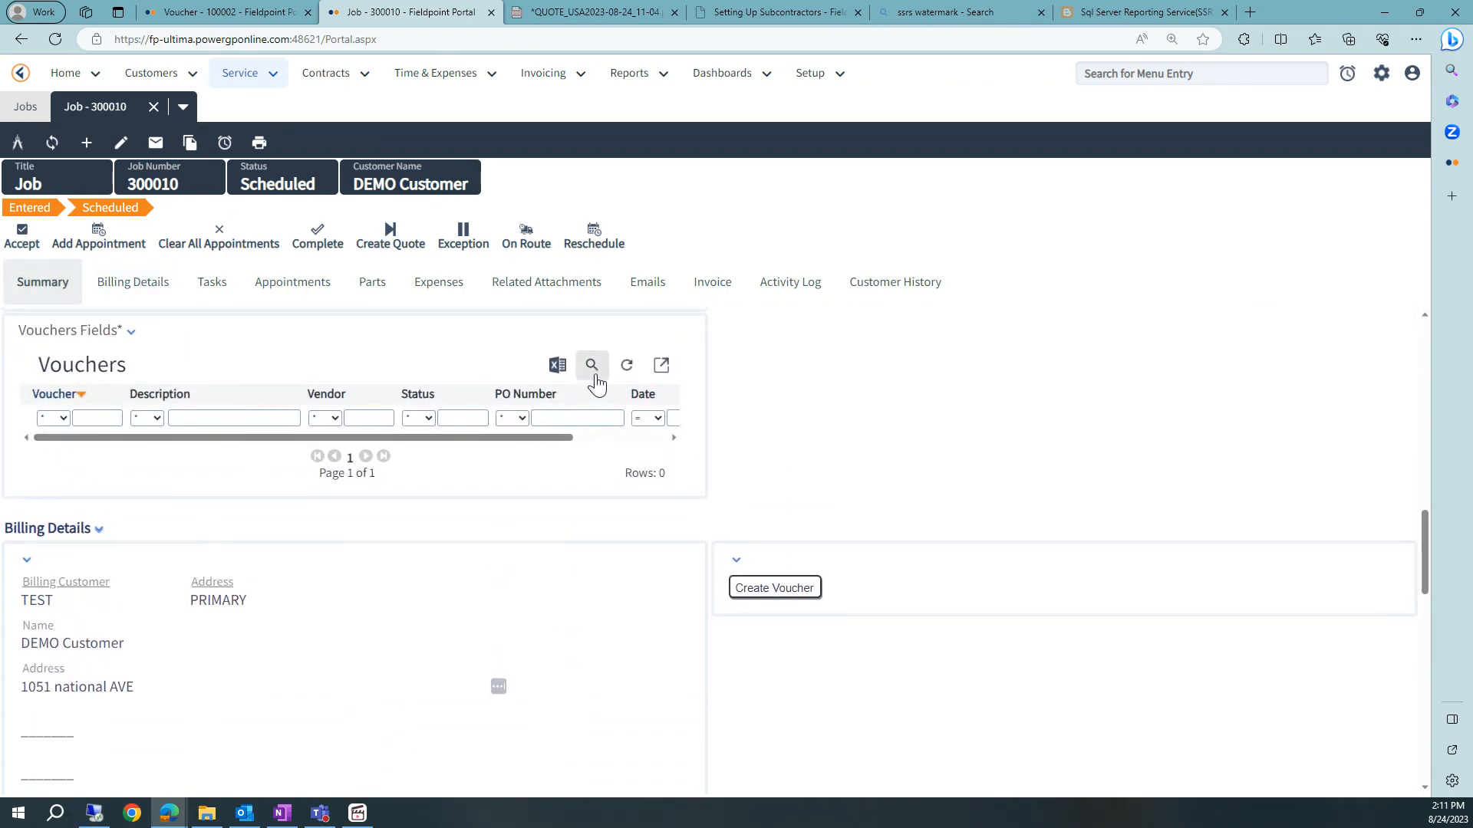
left_click(625, 366)
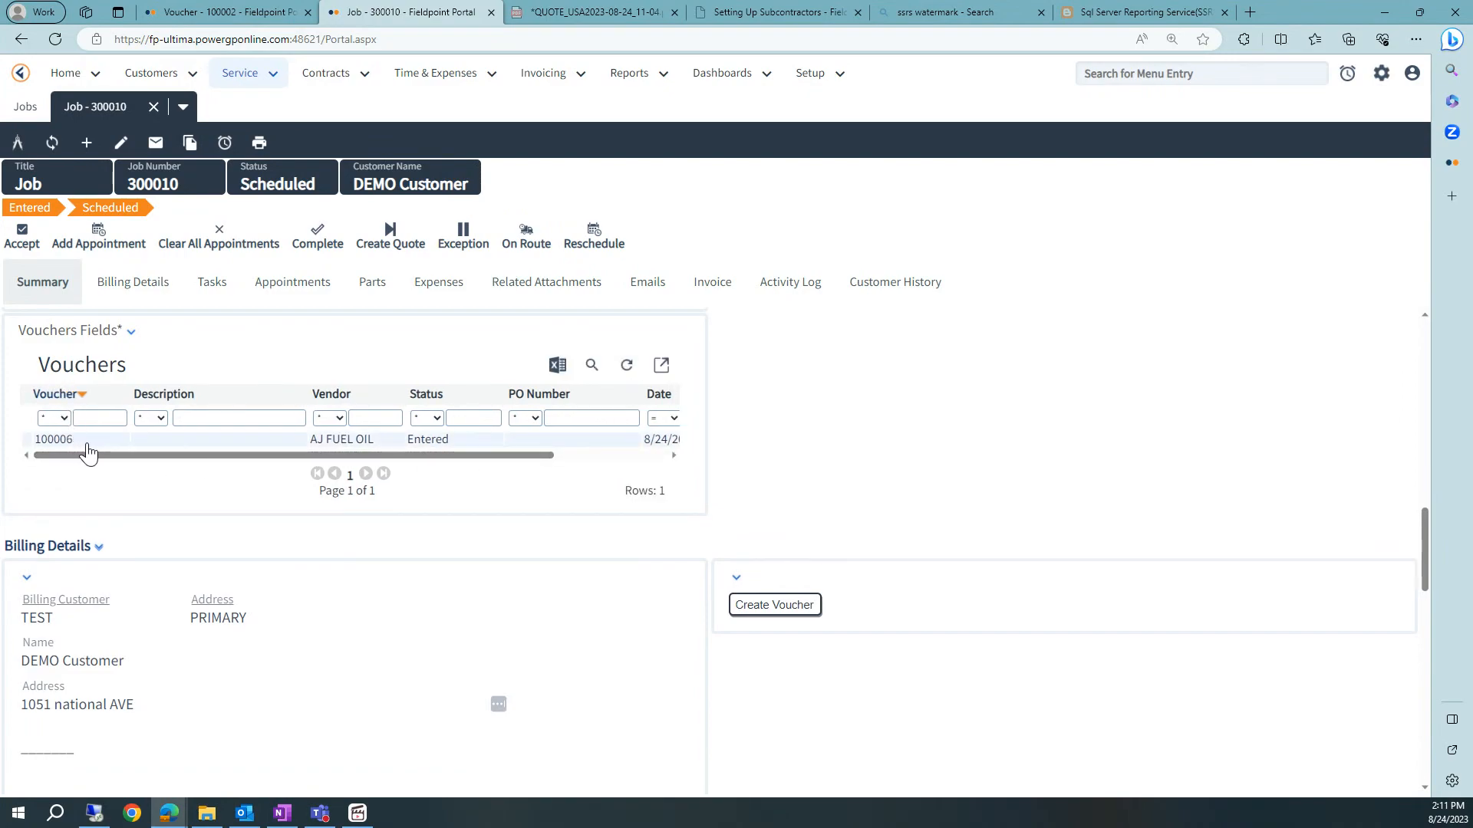
left_click_drag(247, 456, 404, 455)
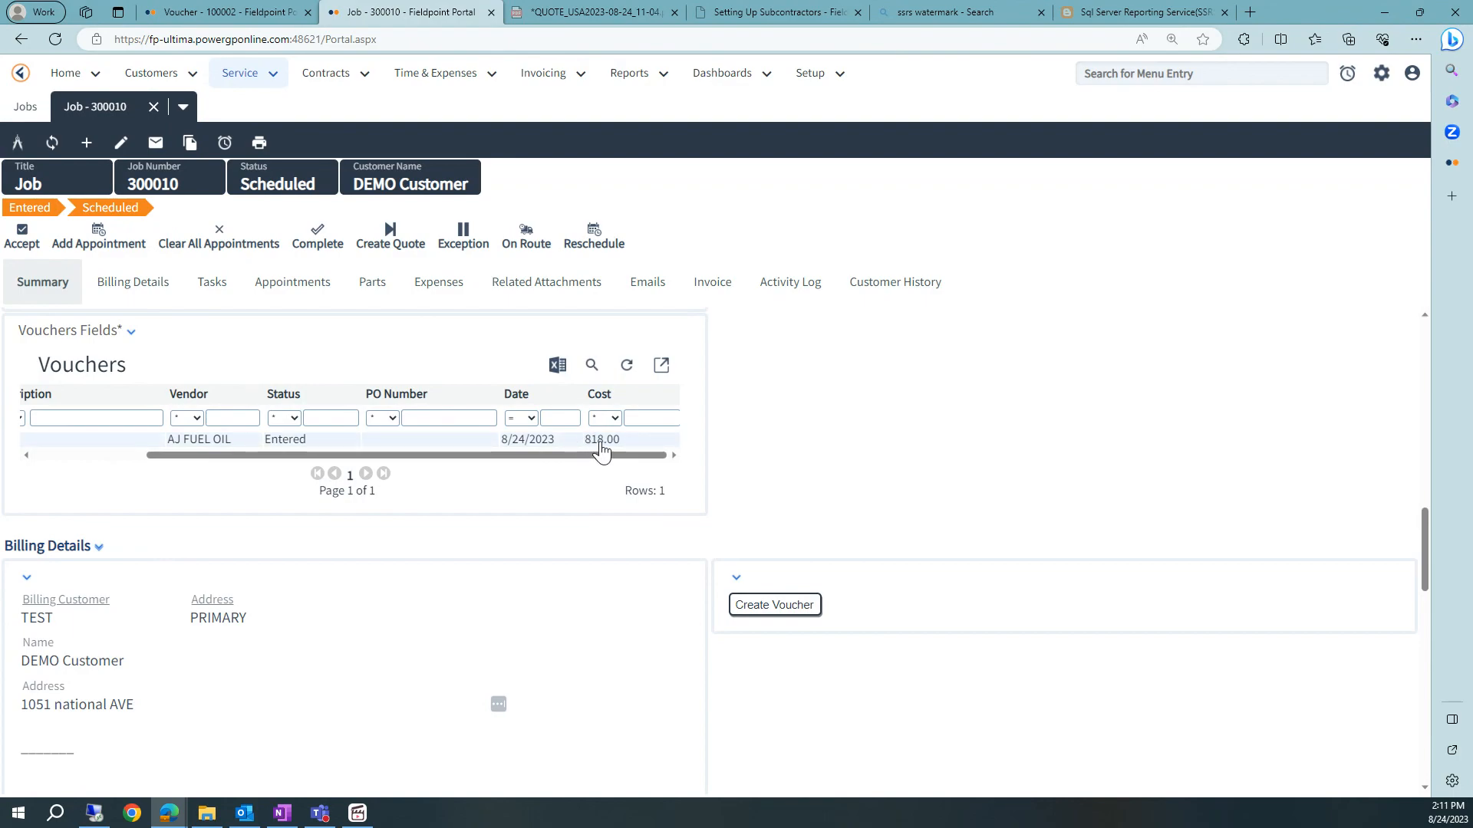
- Switch to OneNote and review the labor, PO and expense figures in the notes
left_click(283, 813)
left_click(840, 563)
left_click_drag(841, 563, 706, 563)
left_click(843, 565)
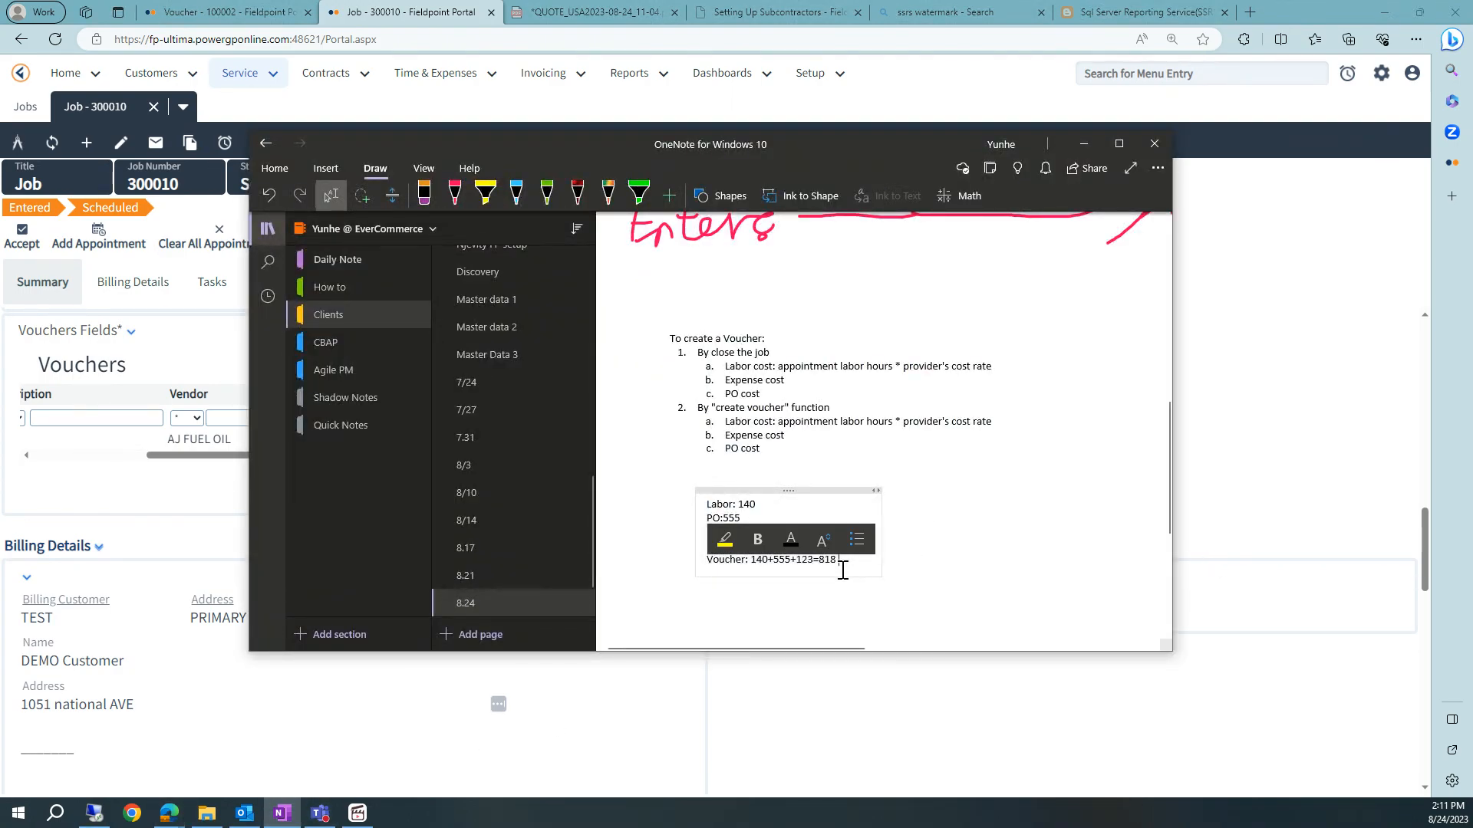
double_click(757, 507)
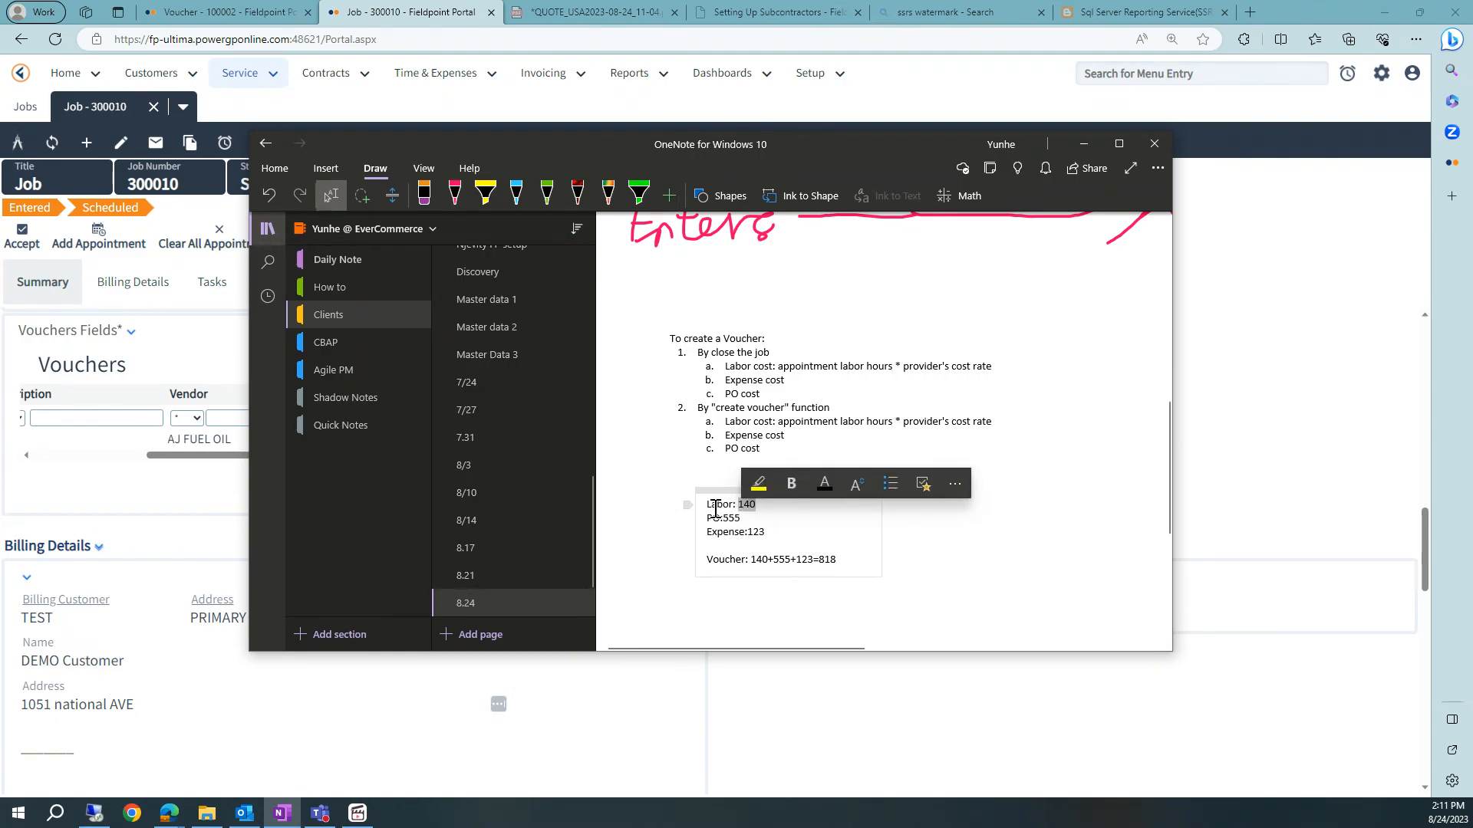
left_click(708, 507)
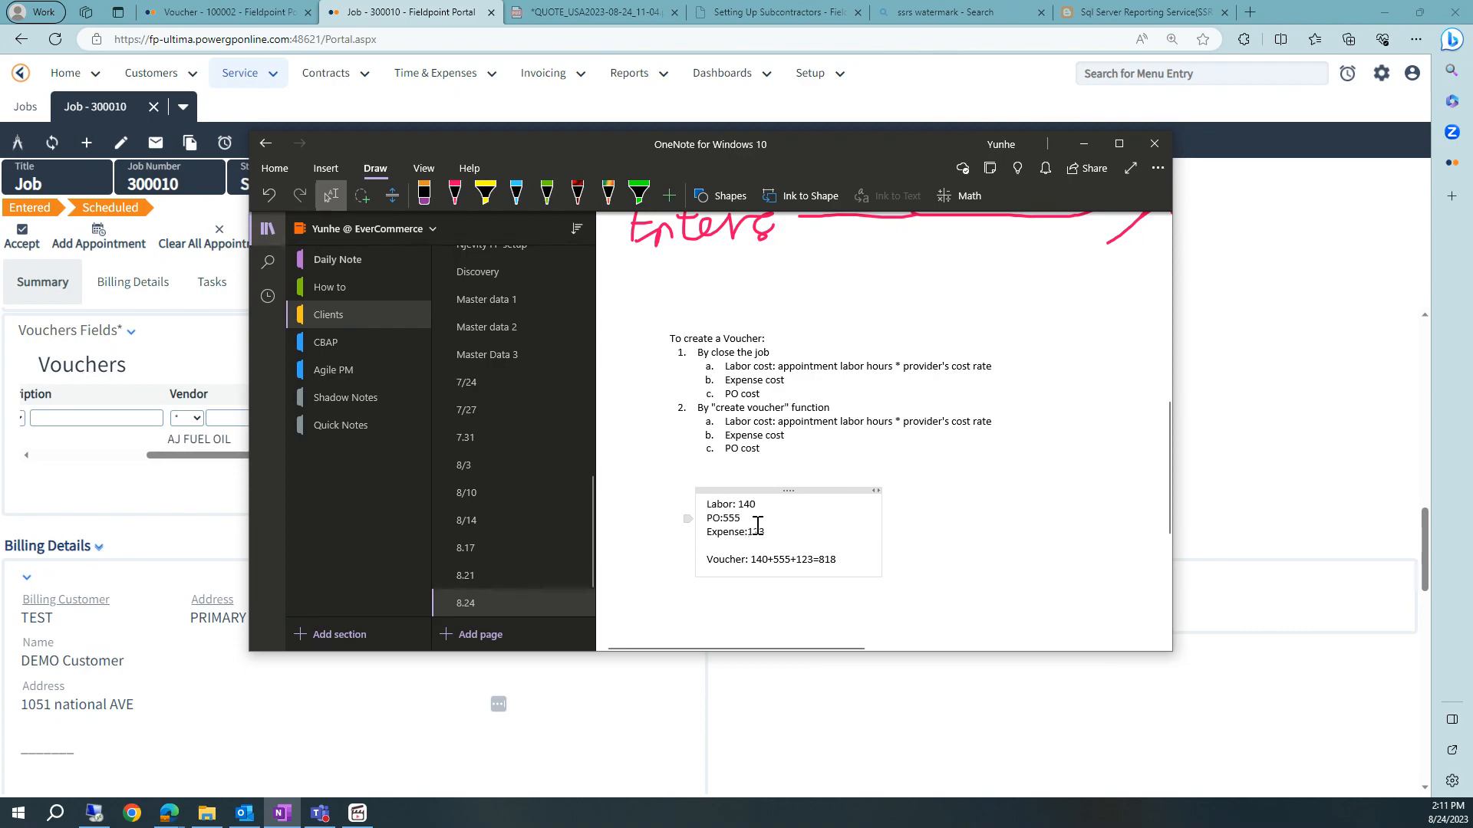
left_click_drag(708, 522, 745, 520)
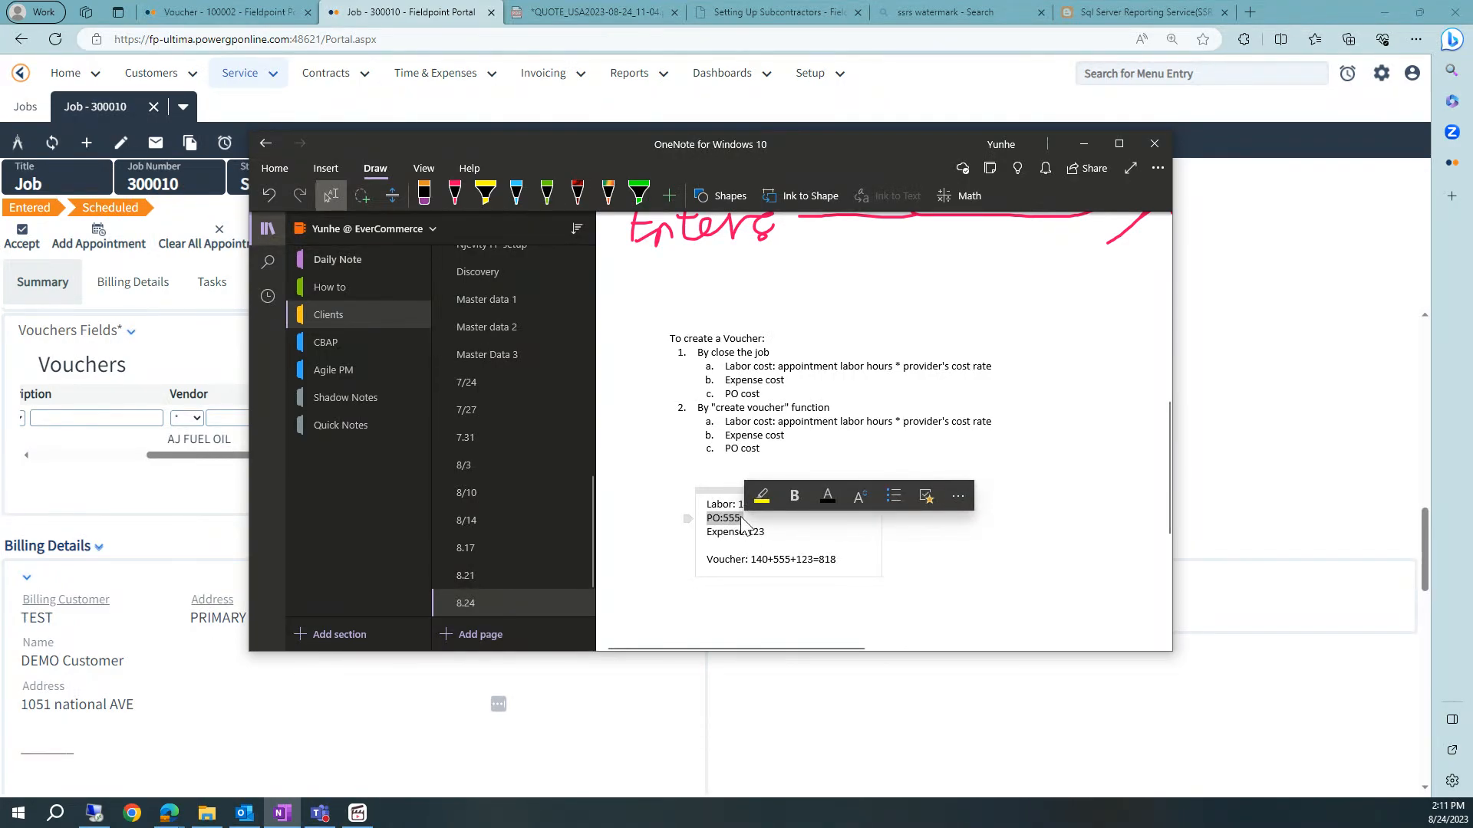
- Open the AJ FUEL OIL vendor record from the vendors setup list
left_click(810, 73)
left_click(853, 488)
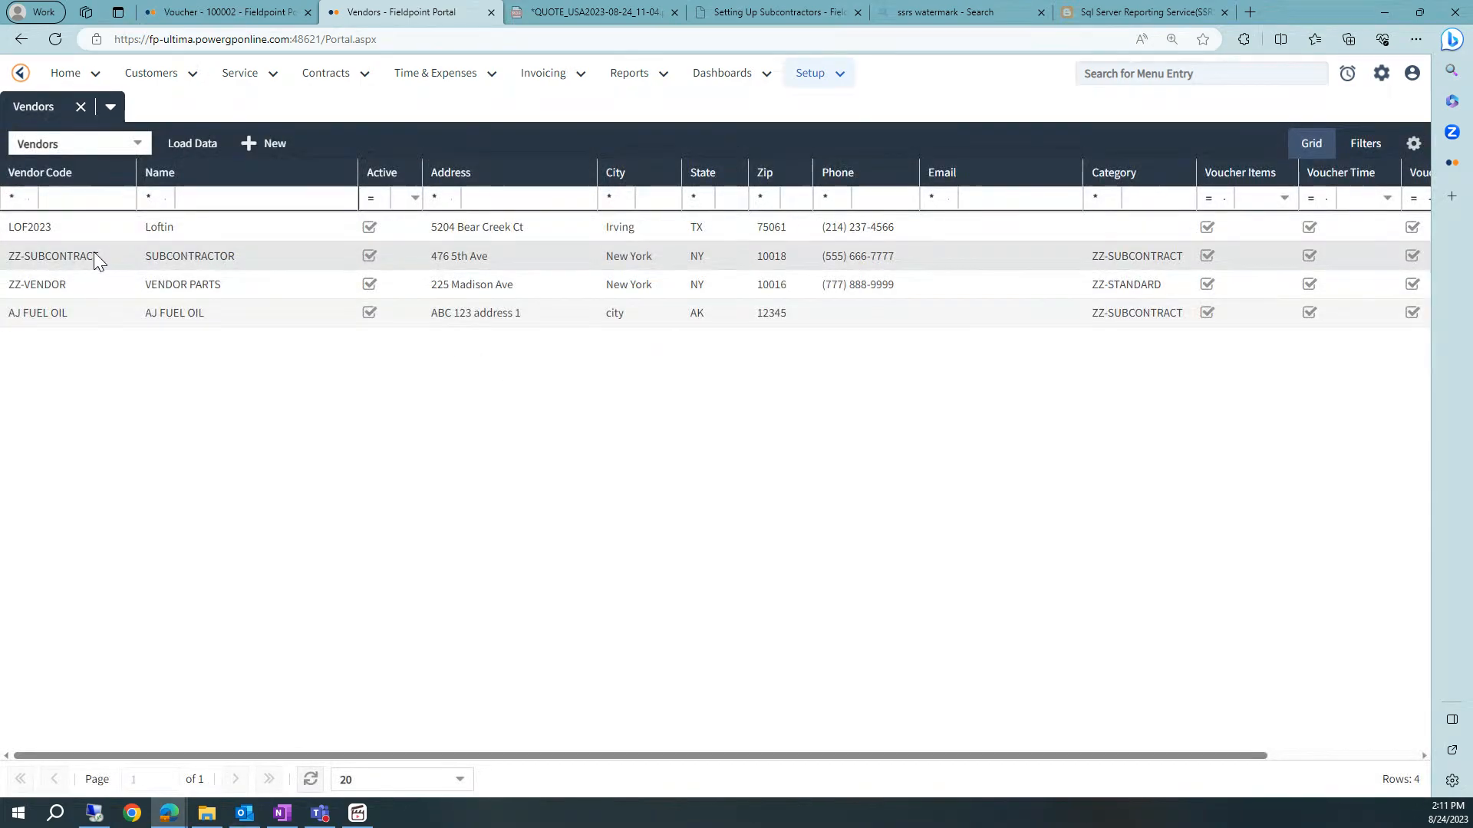
double_click(95, 315)
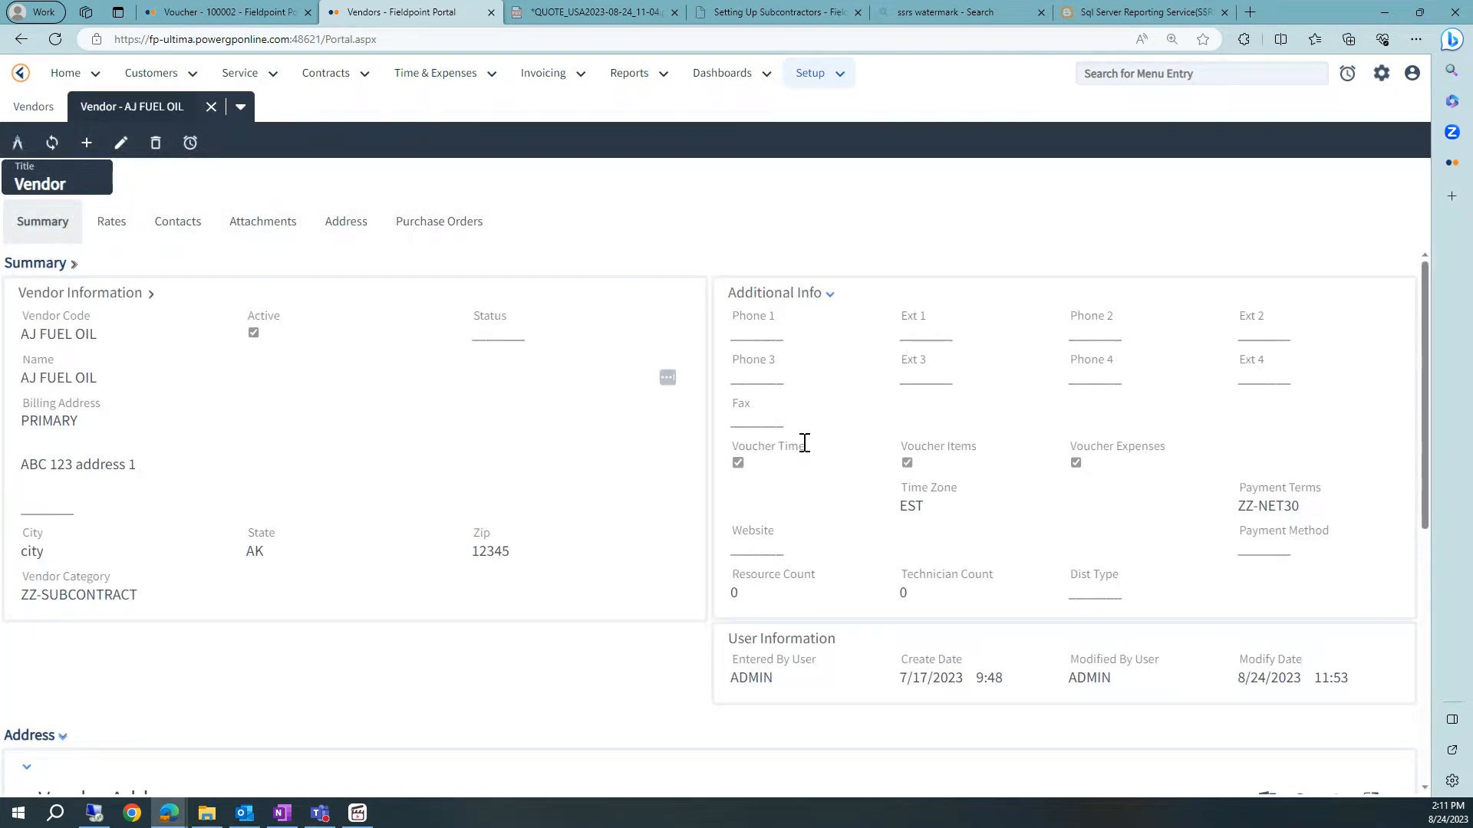